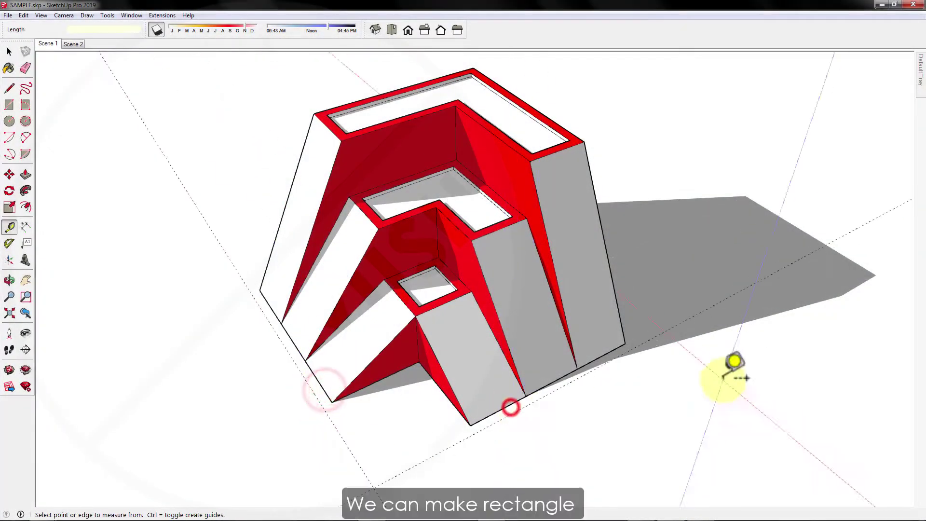
- Draw a rectangle on the ground beneath the stepped building from the Scene 1 view
left_click_drag(710, 377, 145, 79)
key("t")
left_click(49, 44)
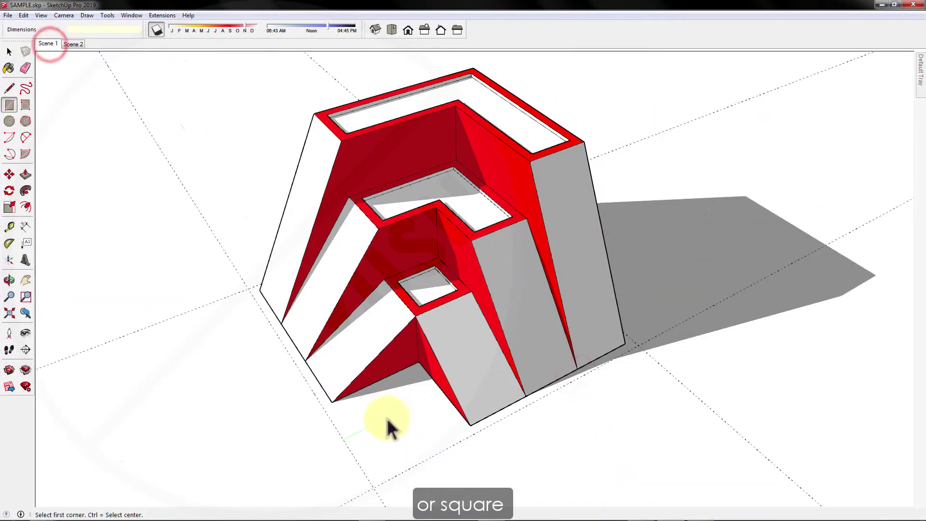
left_click(247, 289)
left_click(637, 345)
key("space")
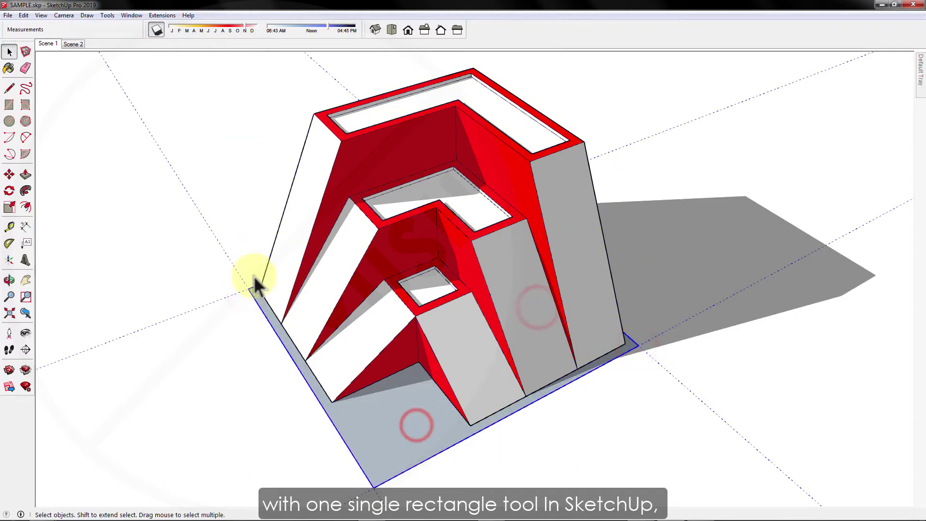
- Pick the ground rectangle's corner to copy it with Move, checking placement before returning to Scene 1
key("m")
left_click(249, 289)
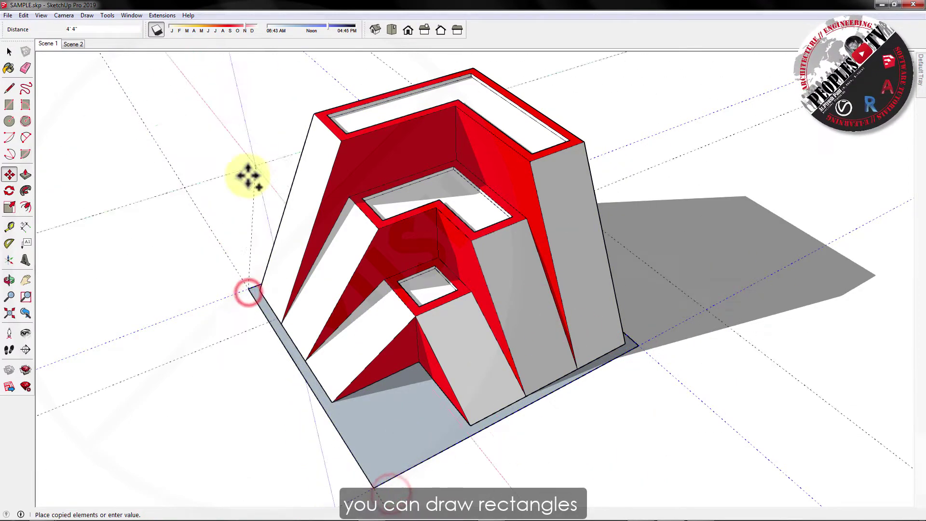
middle_click_drag(314, 113, 284, 199)
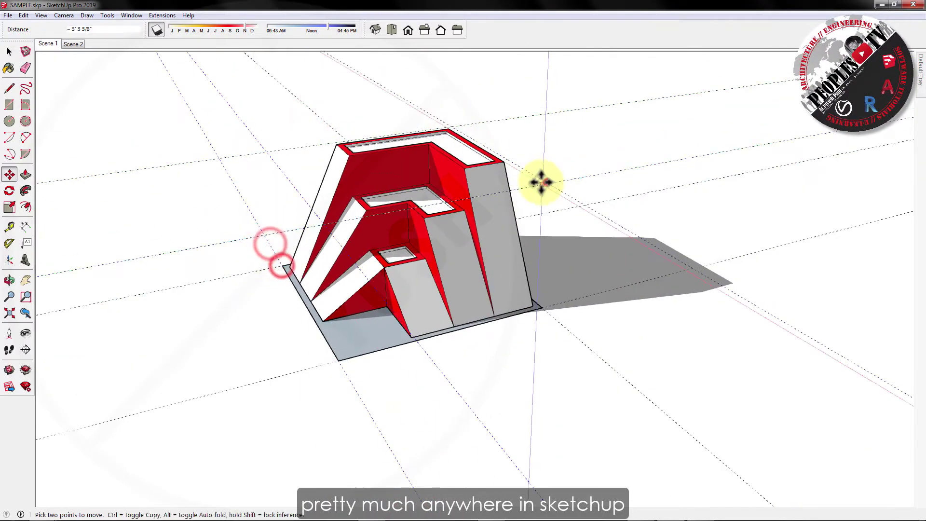
left_click(48, 44)
- Draw a vertical rectangle in front of the building and another on its side
key("r")
left_click(347, 330)
left_click(637, 348)
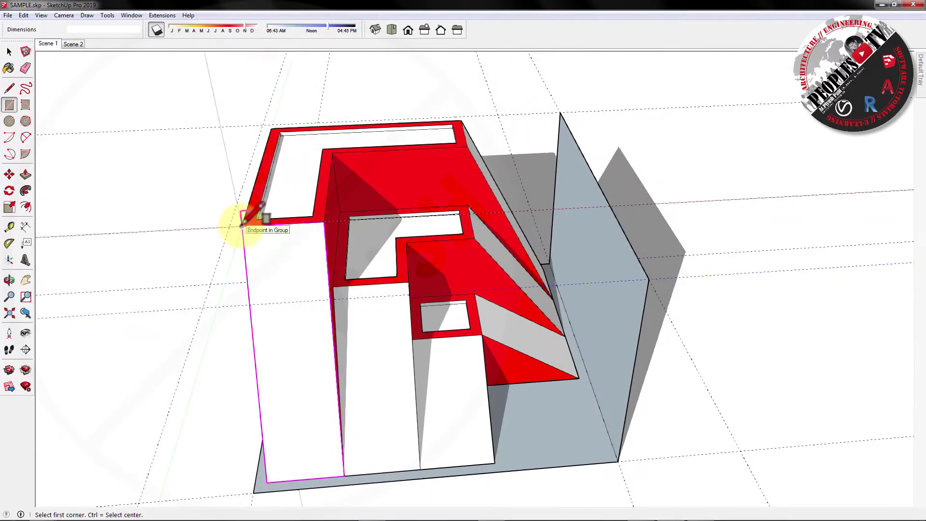
left_click(605, 207)
left_click(254, 491)
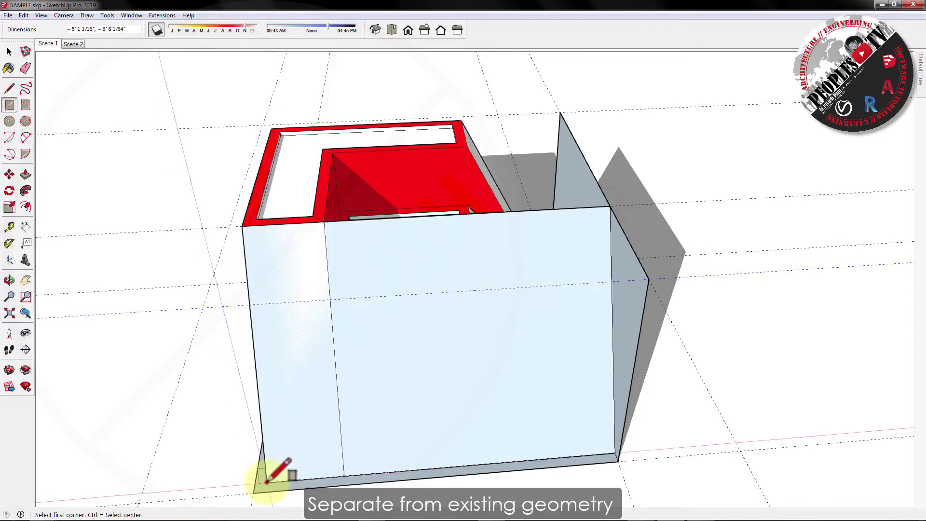
- Move the new rectangular face from its bottom-right corner, viewing the box from another side
key("space")
left_click(457, 362)
key("m")
left_click(614, 454)
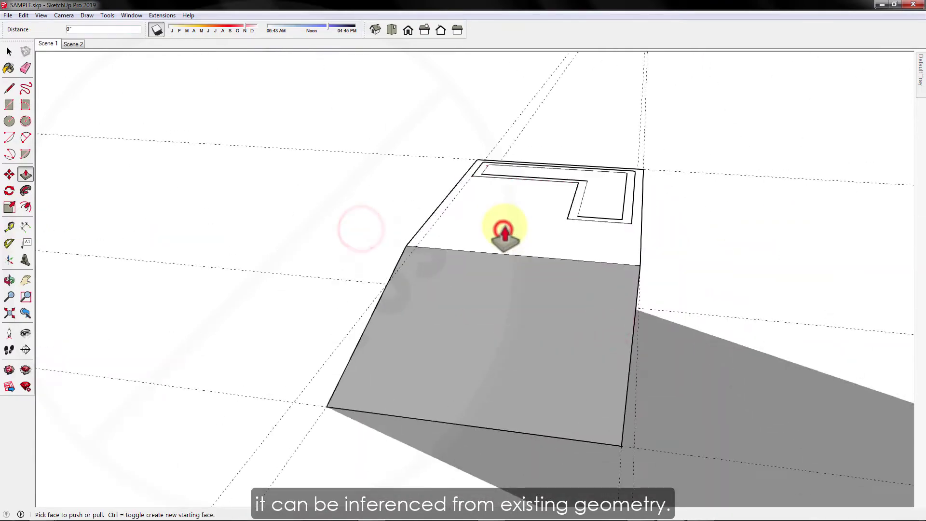
left_click_drag(502, 233, 727, 337)
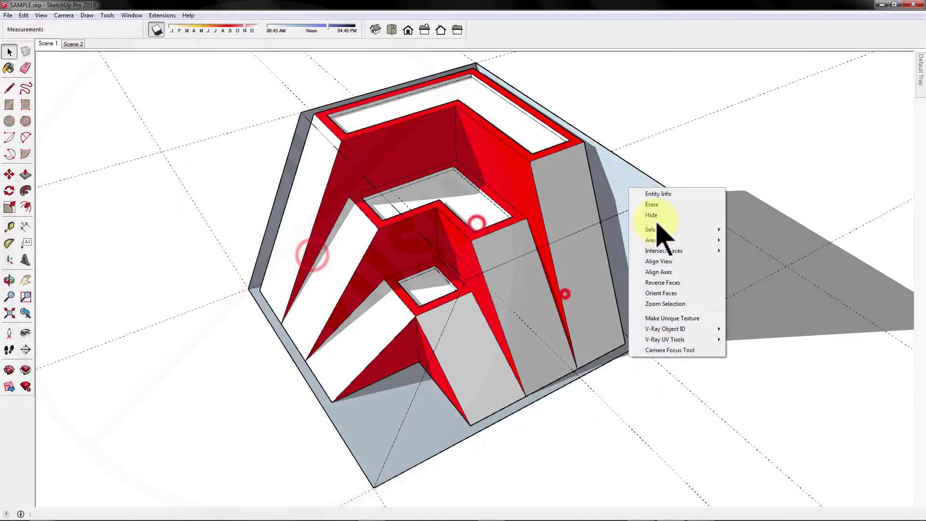
left_click(653, 215)
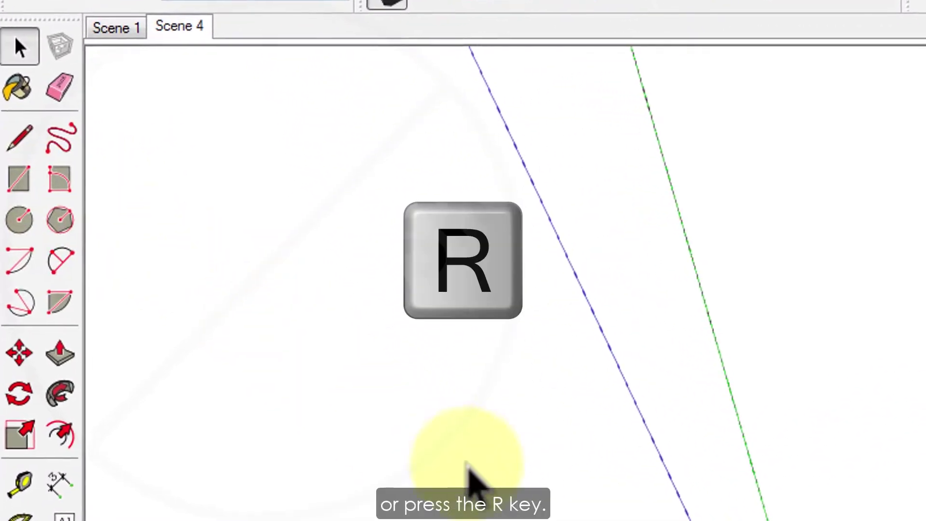
- Start several trial rectangles at and near the origin, cancelling each with Esc
key("r")
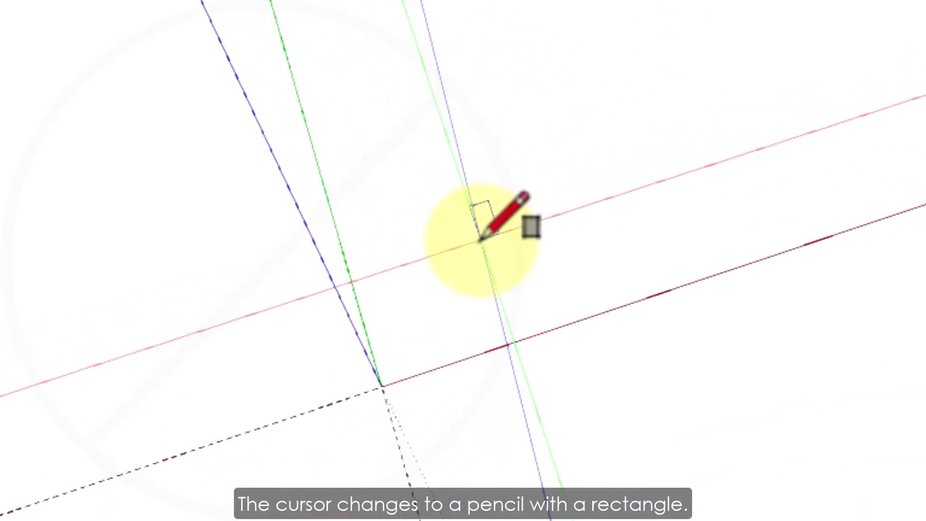
left_click(380, 388)
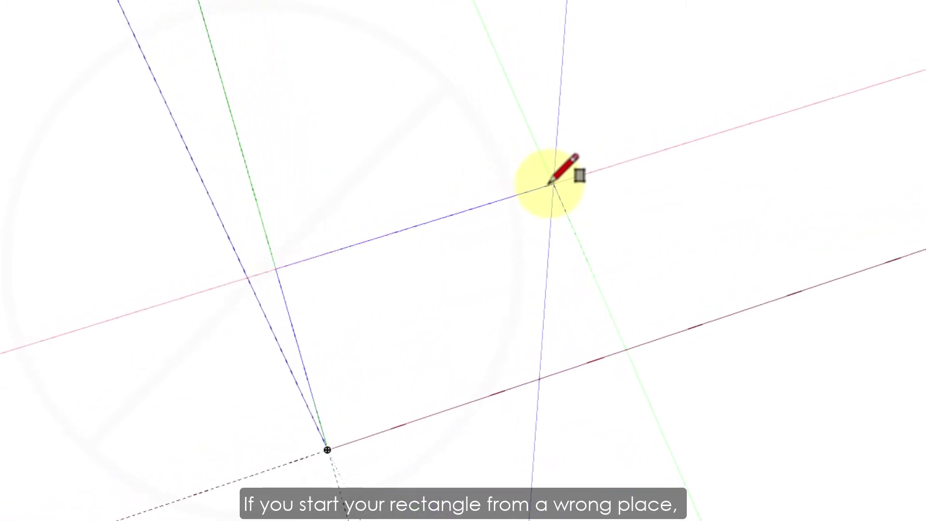
left_click(351, 218)
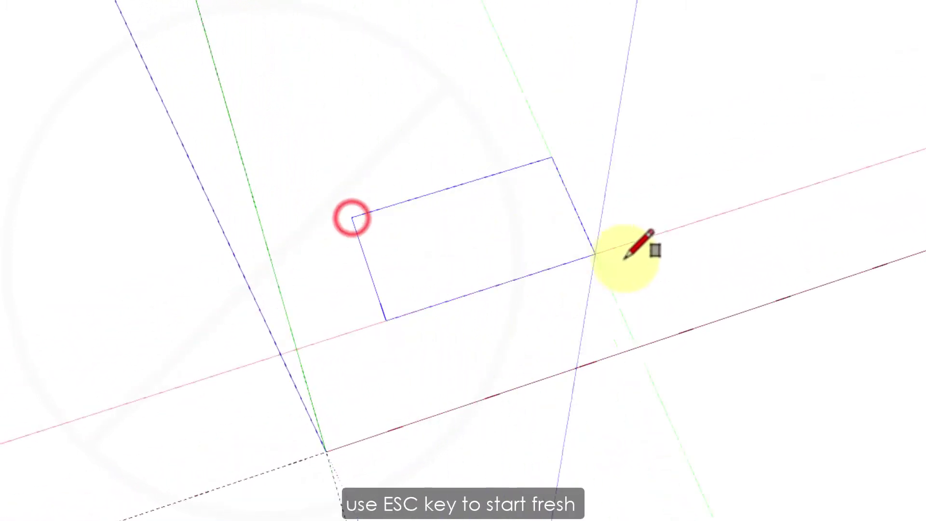
key("Escape")
left_click(384, 131)
left_click(755, 228)
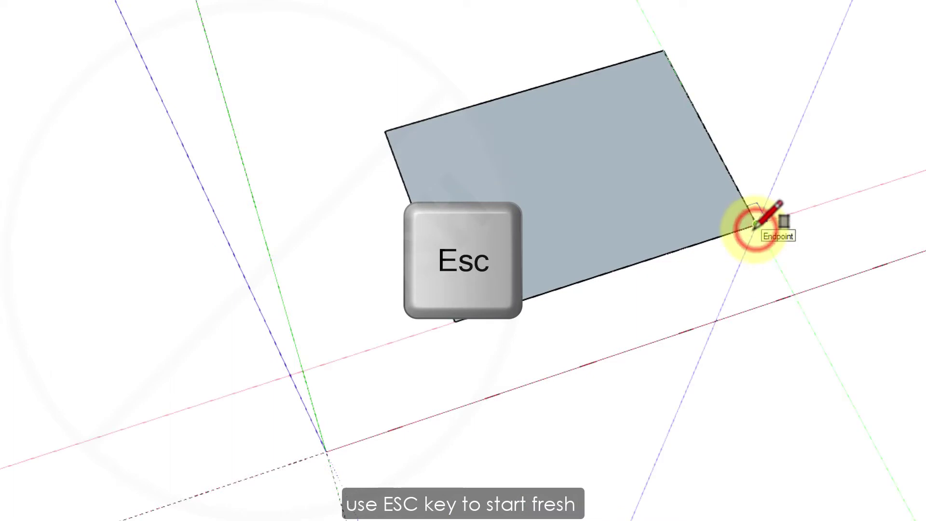
key("Escape")
left_click(370, 189)
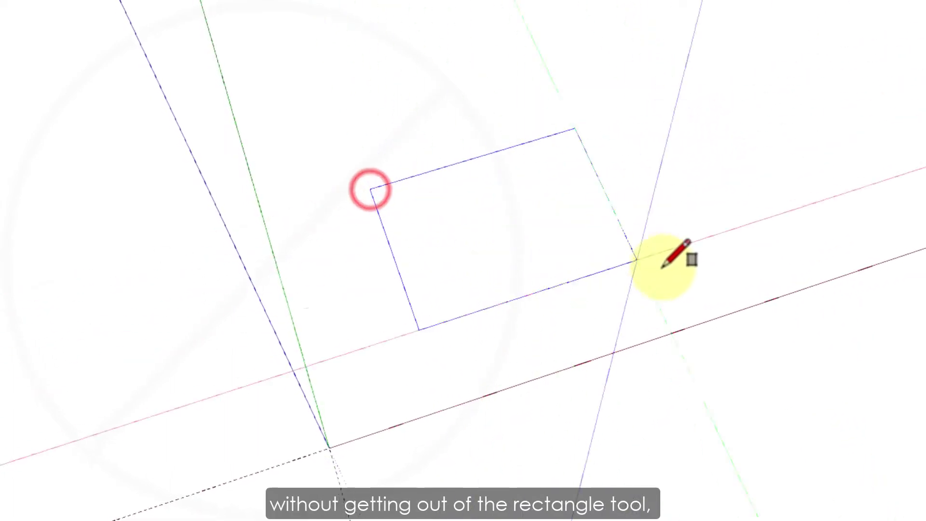
key("Escape")
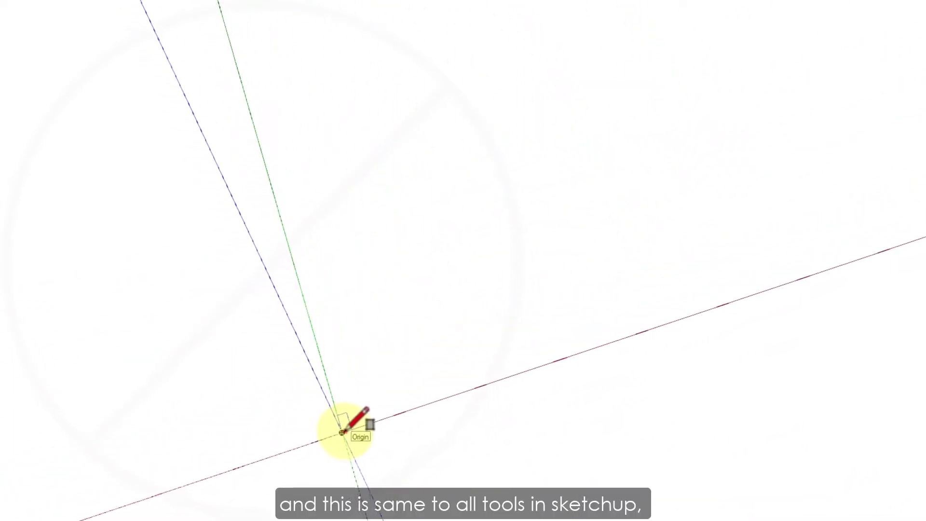
left_click(342, 430)
key("Escape")
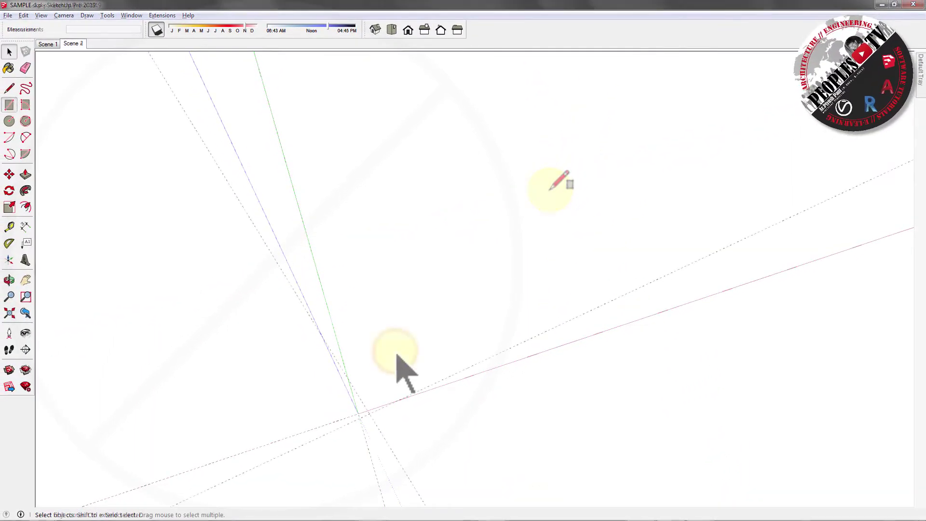
- Float the Measurements readout mid-canvas and place a rectangle corner at the guide intersection
left_click(395, 352)
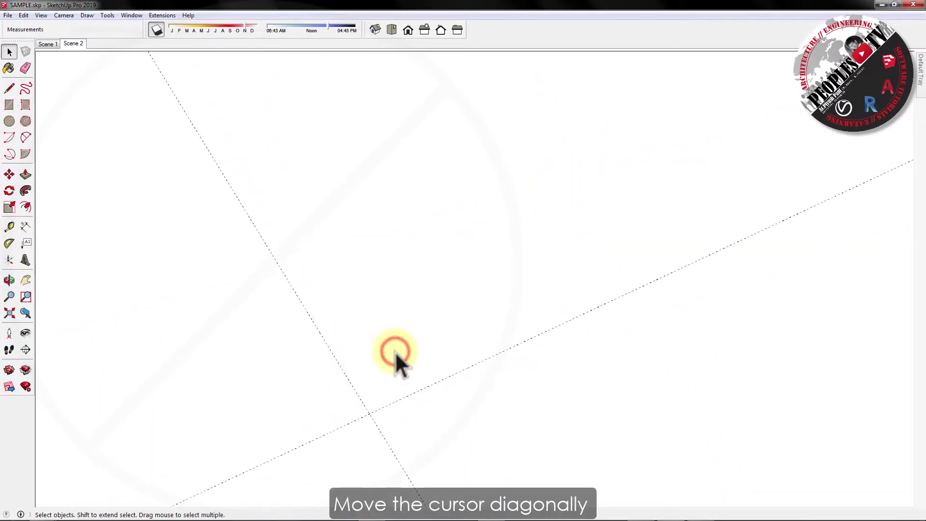
key("r")
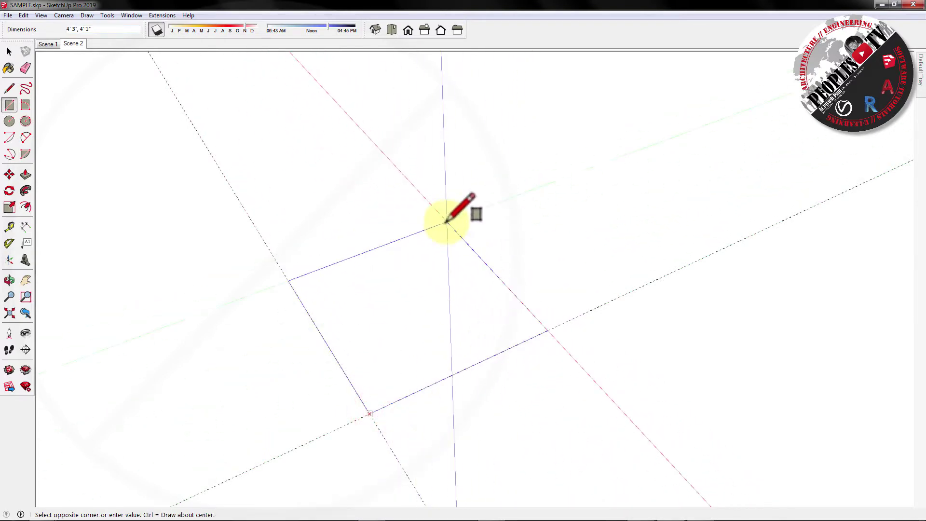
key("Escape")
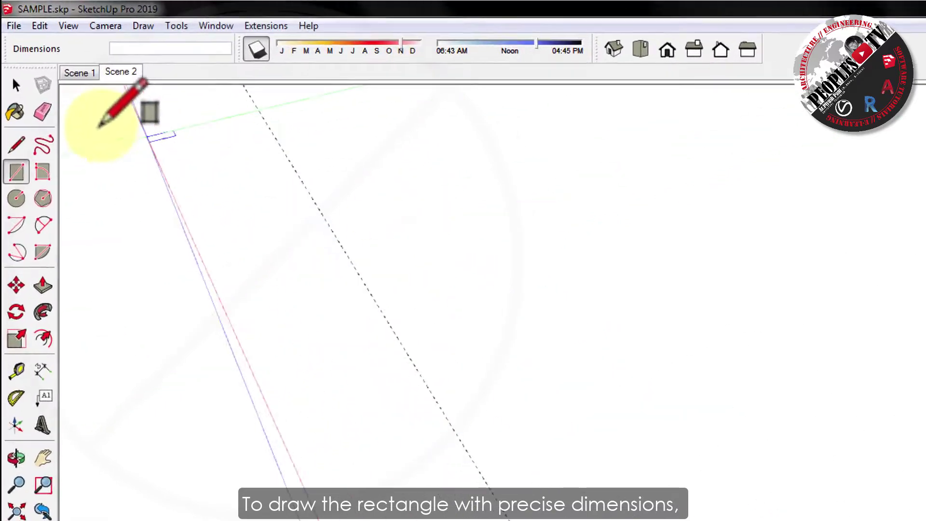
left_click_drag(9, 50, 360, 224)
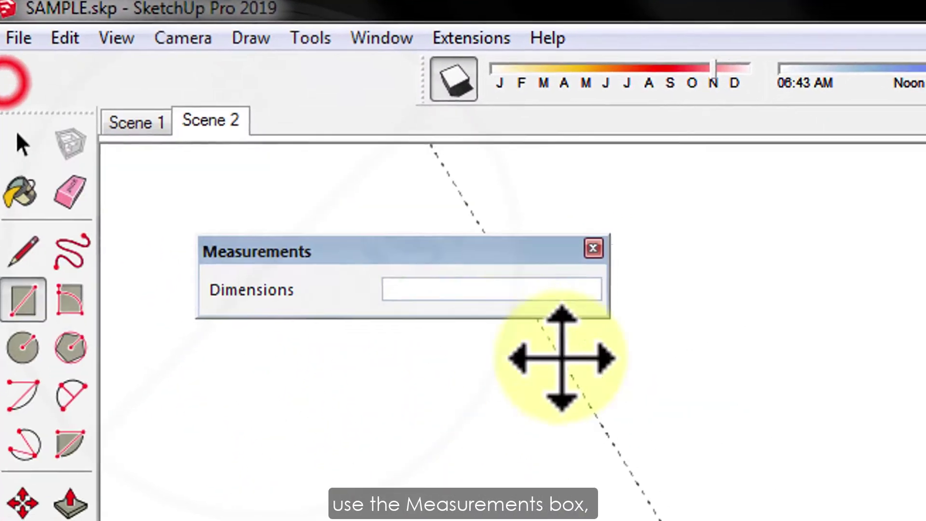
left_click_drag(620, 379, 481, 153)
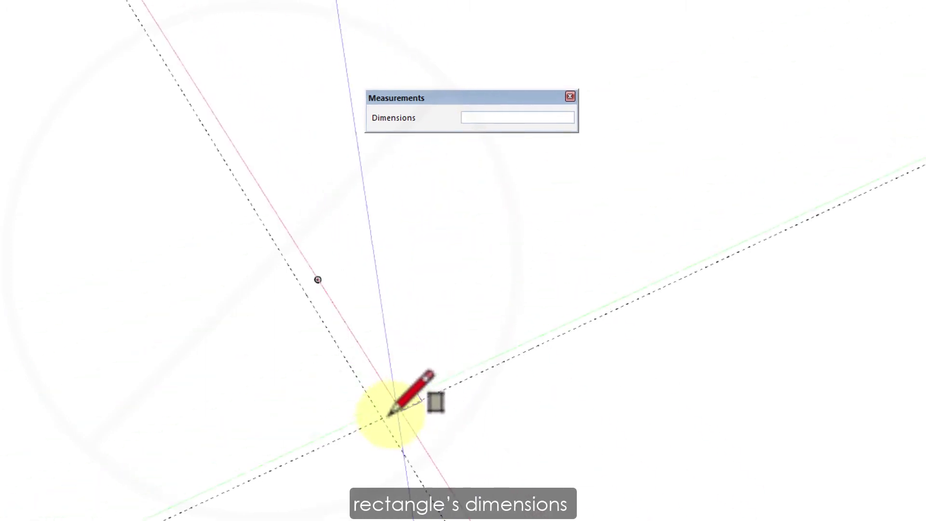
left_click(382, 418)
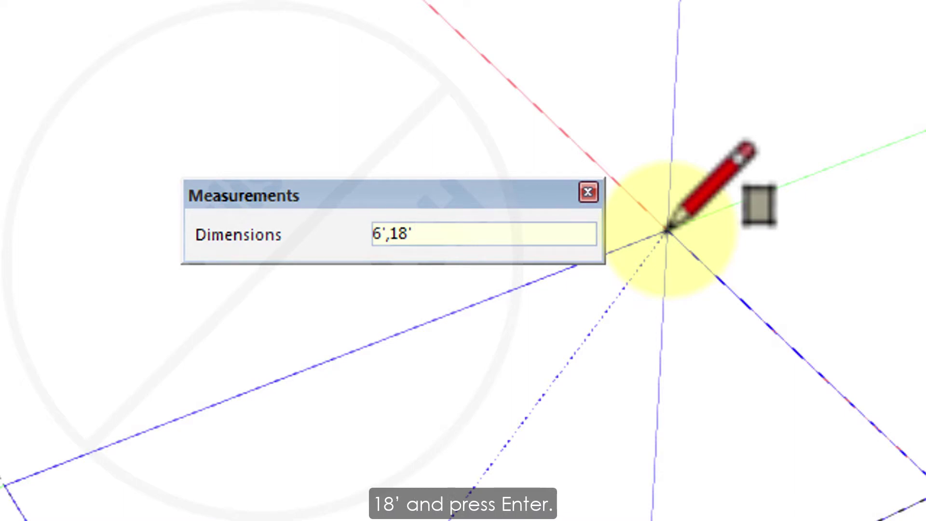
- Complete the 6' by 18' rectangle, then draw a 6' by 12' one from the origin
key("Return")
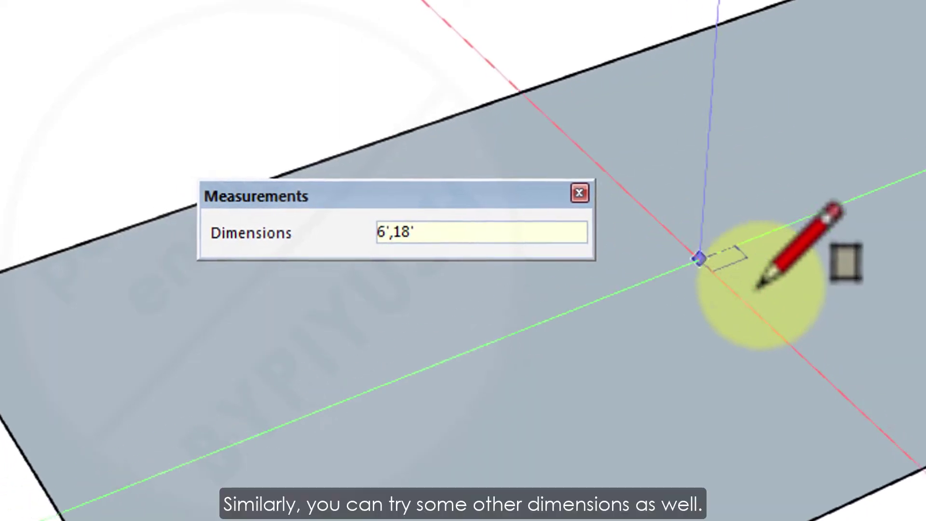
key("h")
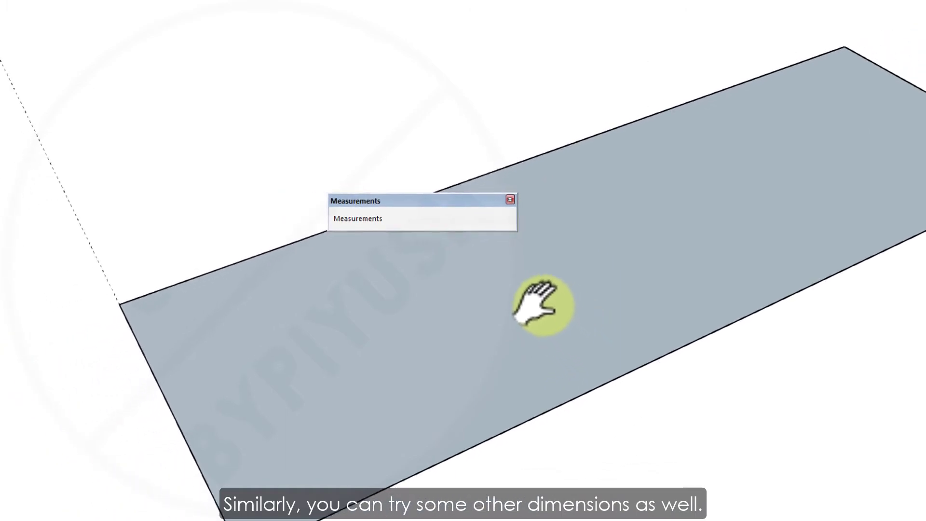
key("r")
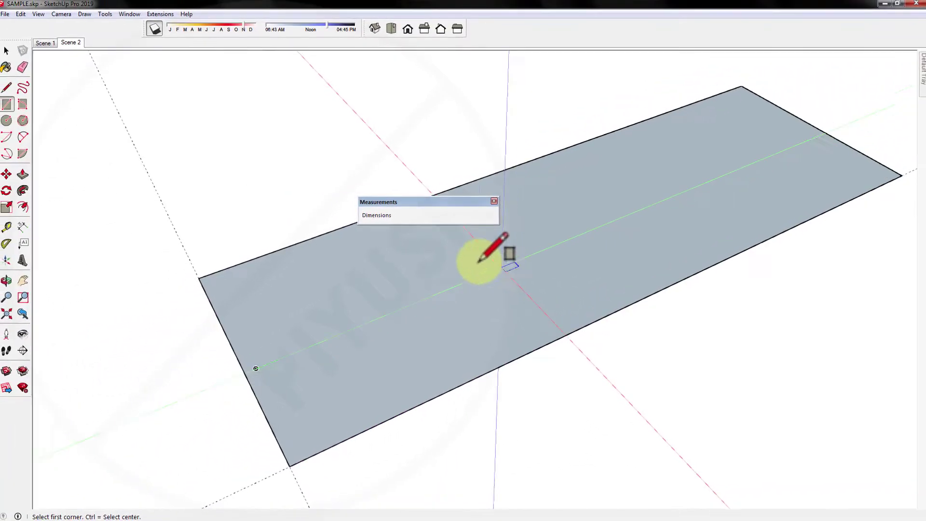
left_click(303, 449)
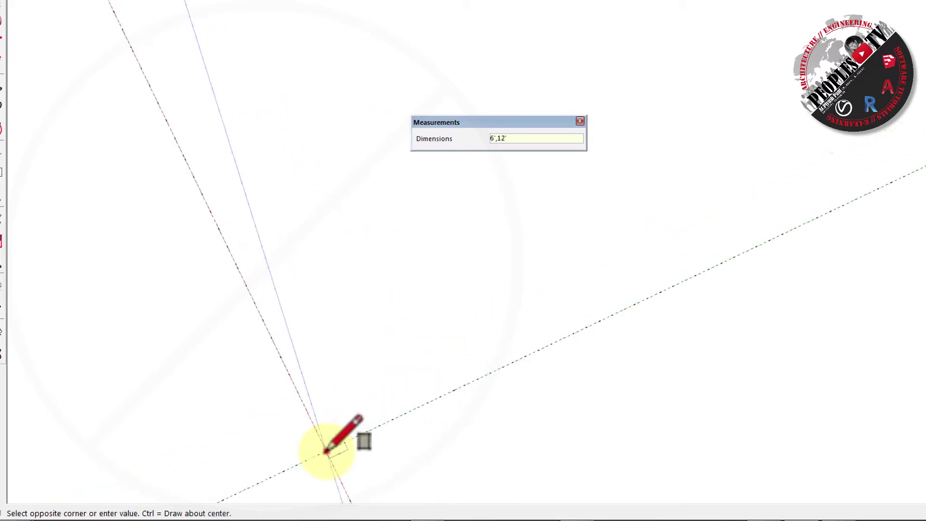
key("Return")
key("space")
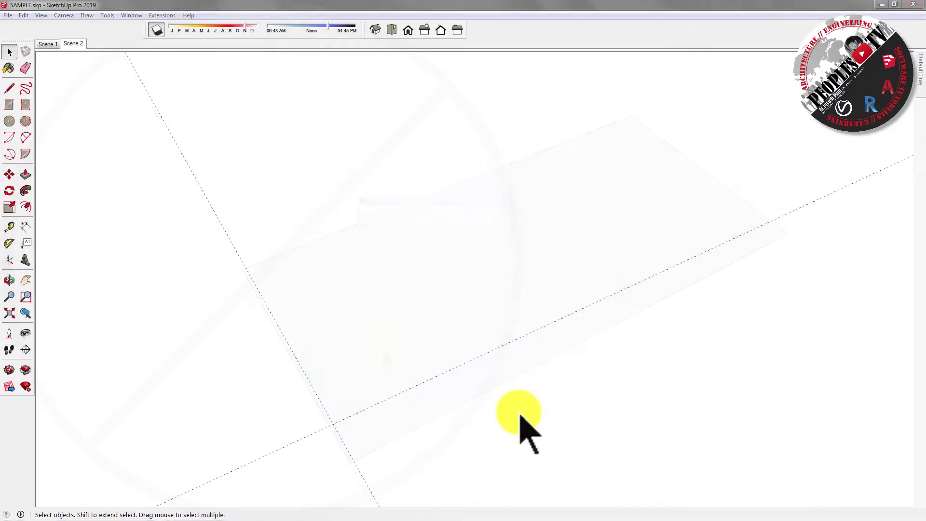
- Draw a unitless 96,192 rectangle, giving a 96" by 192" face, and orbit to view it
left_click(519, 412)
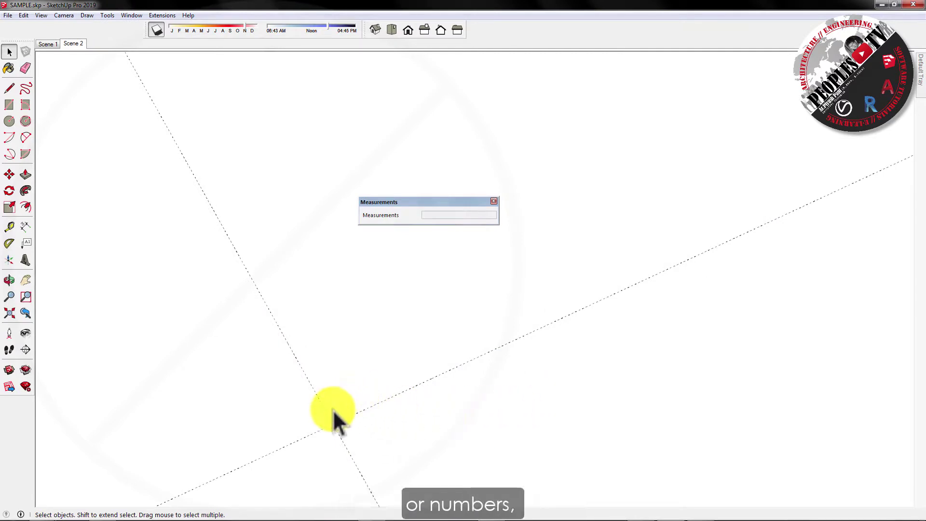
key("r")
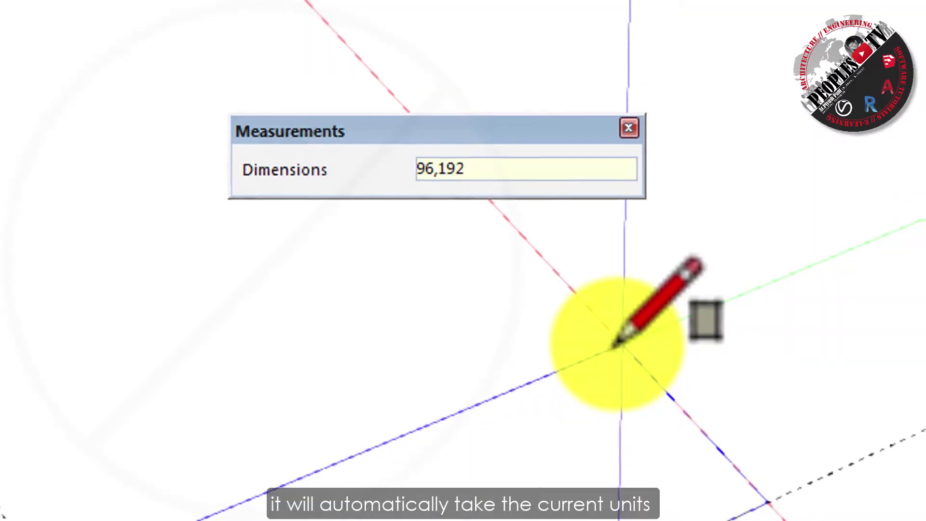
key("Return")
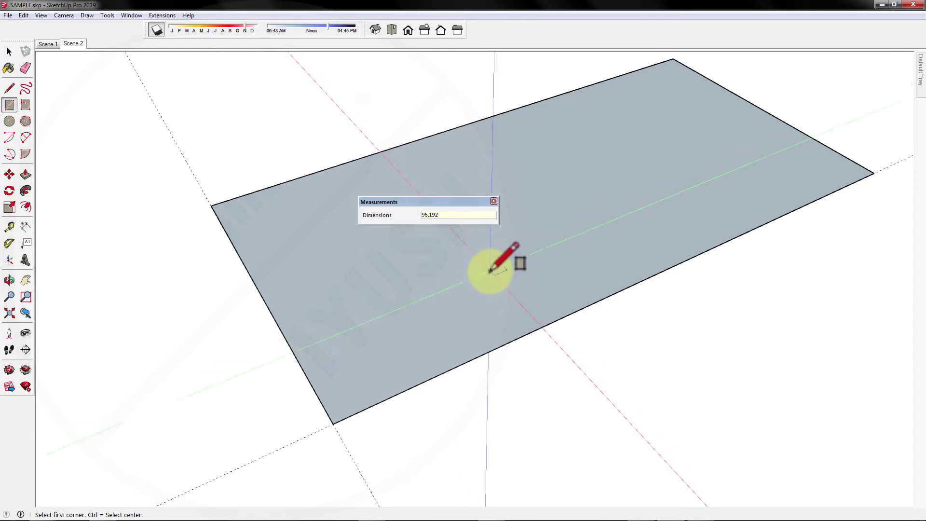
middle_click_drag(489, 271, 477, 323)
key("r")
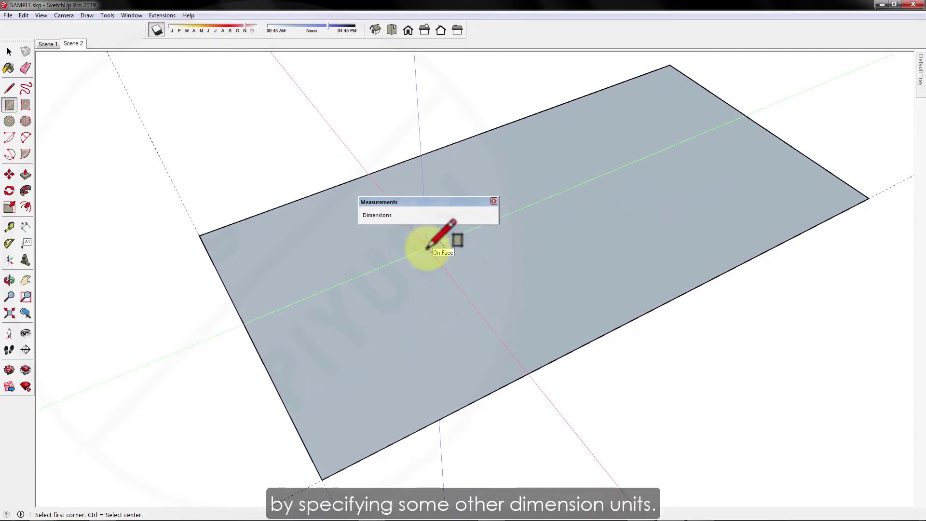
- Draw a center-based 1800mm by 6000mm rectangle, then undo it
key("ctrl")
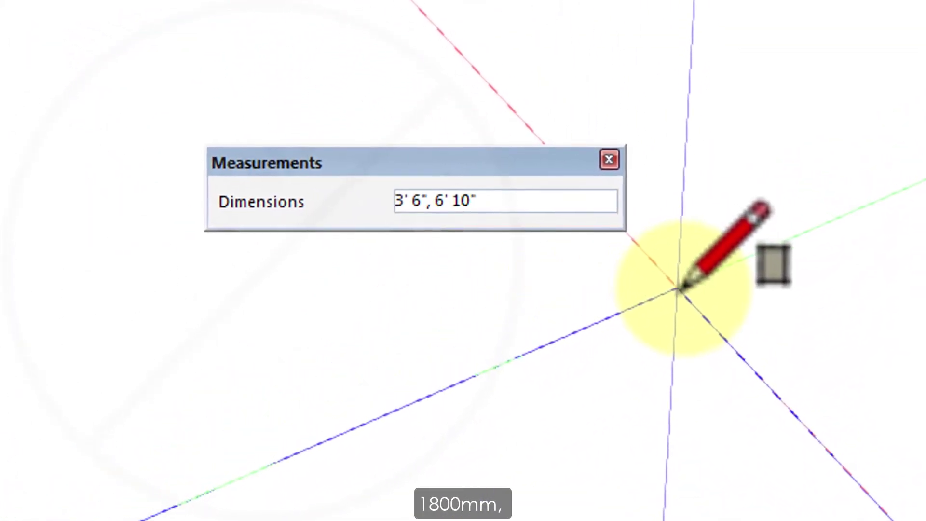
type("1800mm,")
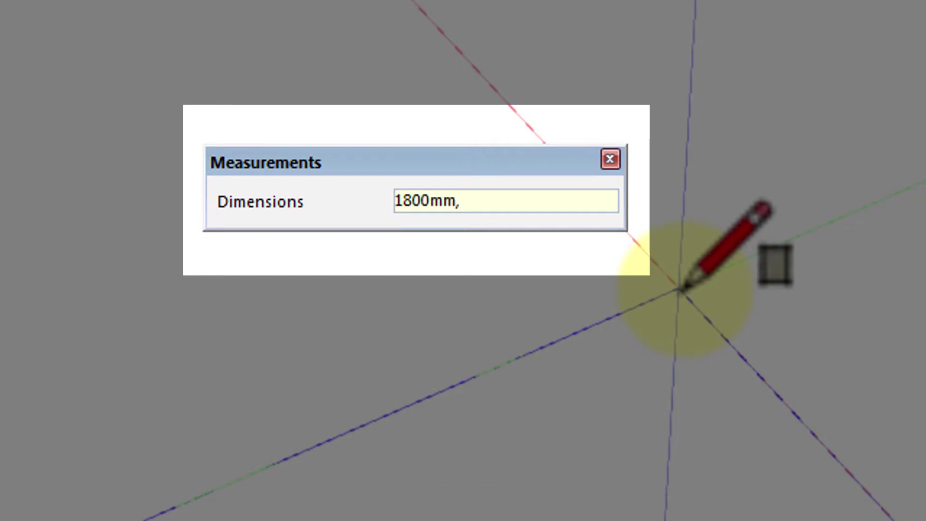
type("6000mm")
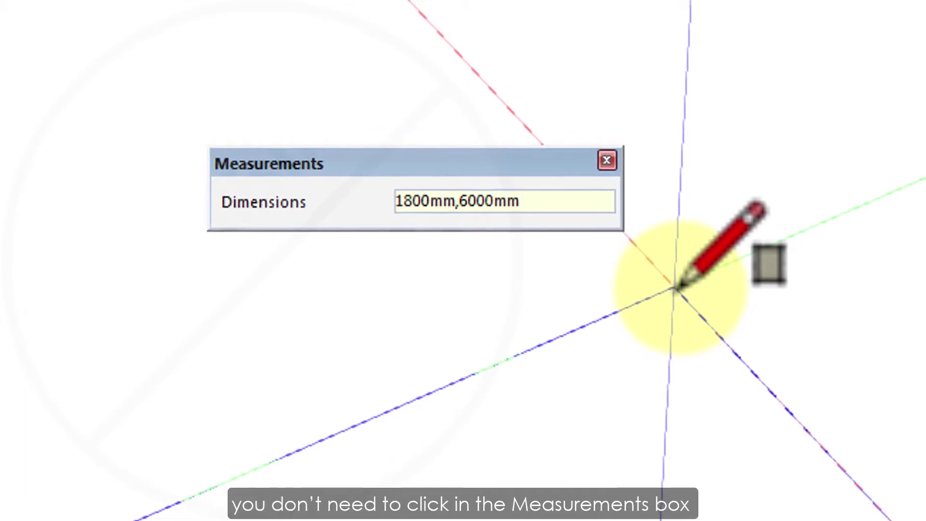
key("Return")
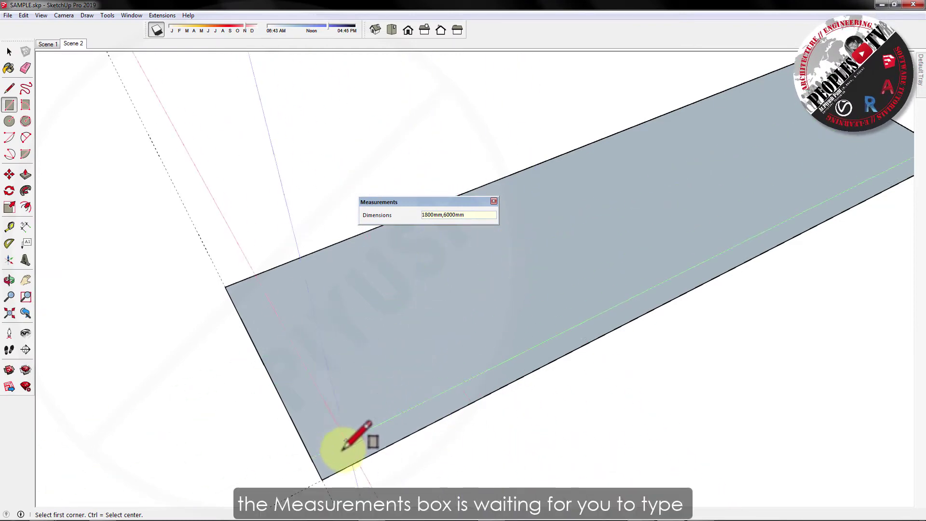
key("ctrl+z")
- Draw a 1800mm by 4000mm rectangle from a new first corner
left_click(320, 479)
type("1800")
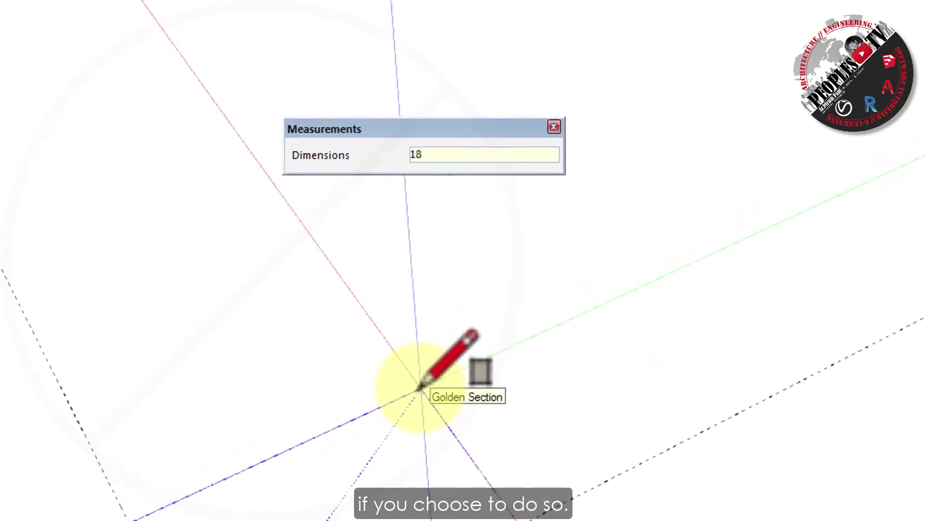
type("mm,")
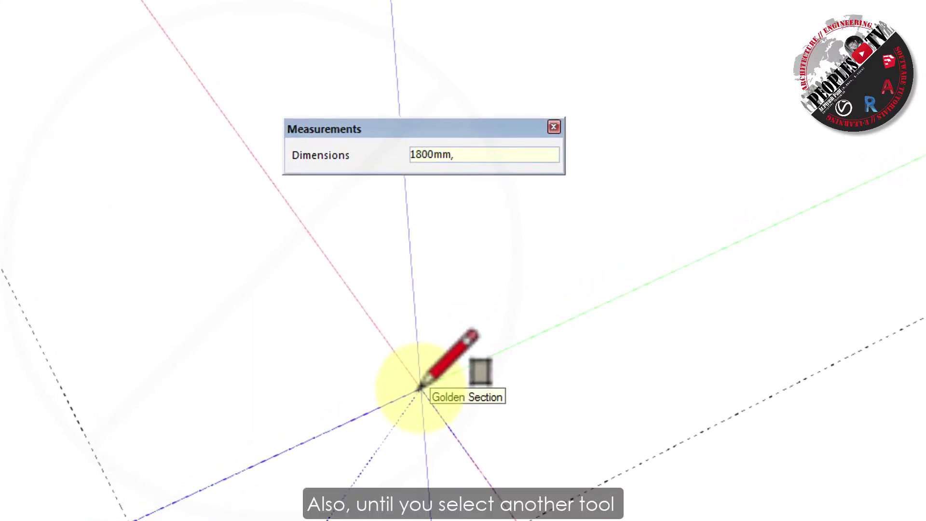
type("4000")
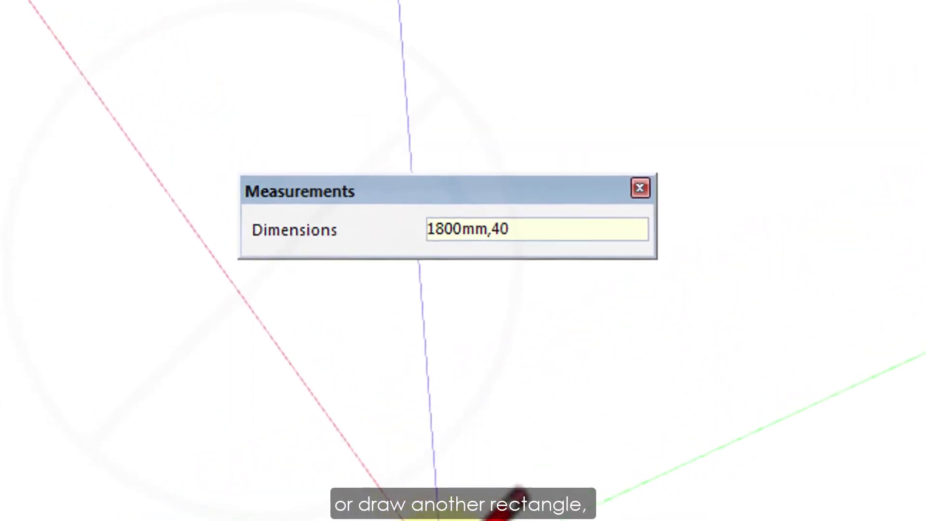
type("mmm")
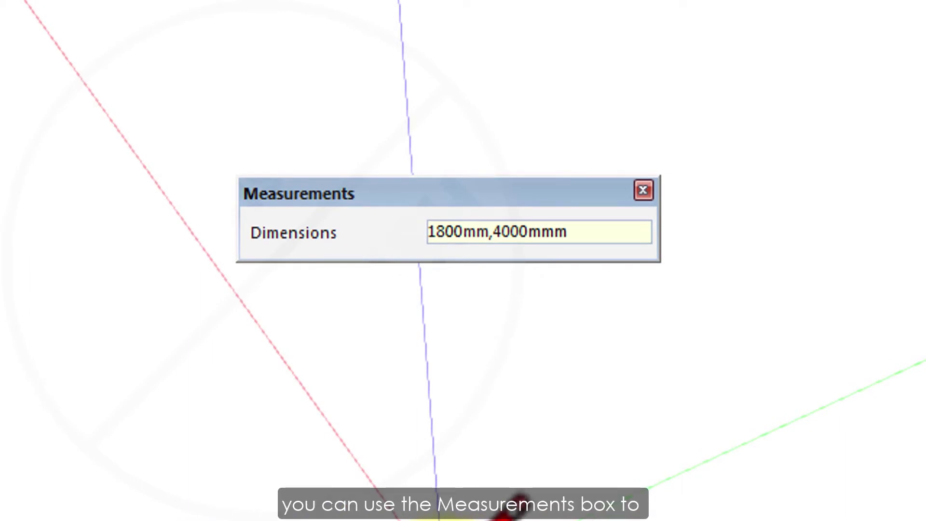
key("Return")
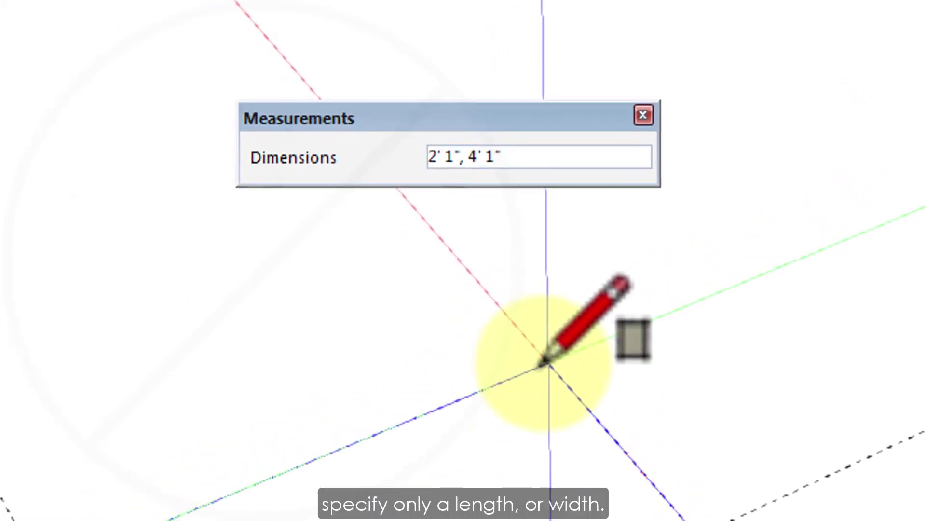
- Cancel the 3' rectangle and draw one from the origin with a 4' length and free width
type("3',")
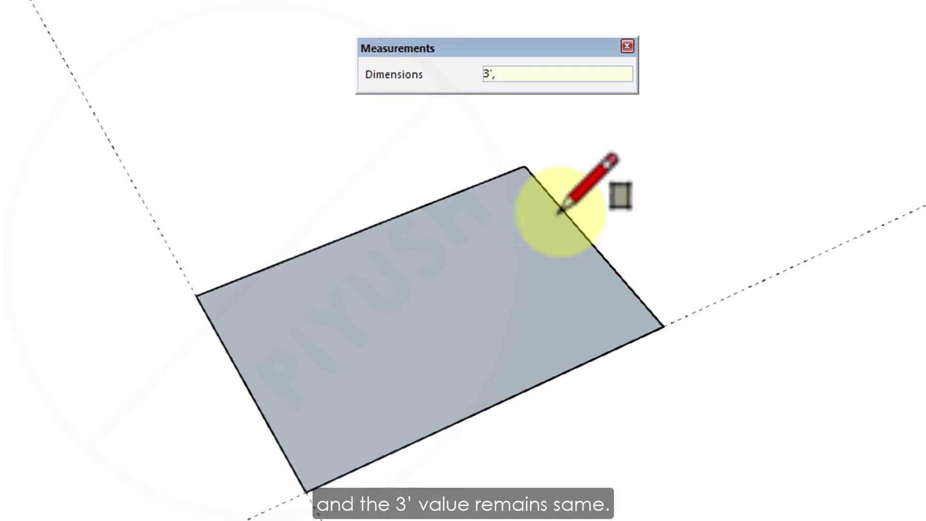
key("Escape")
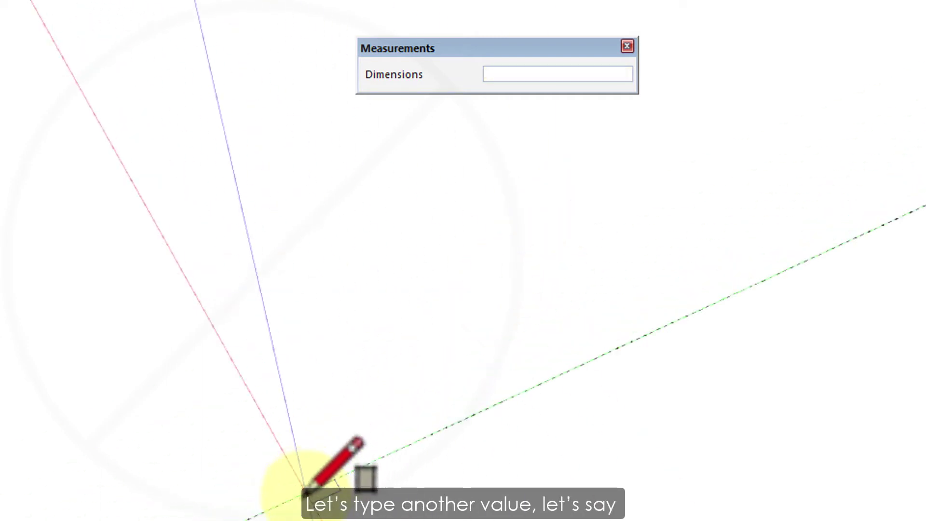
left_click(303, 492)
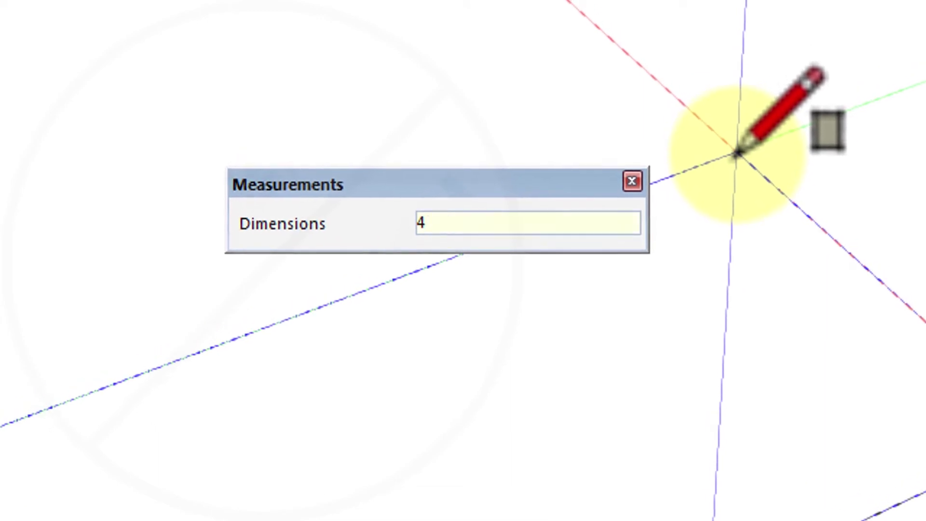
left_click(738, 154)
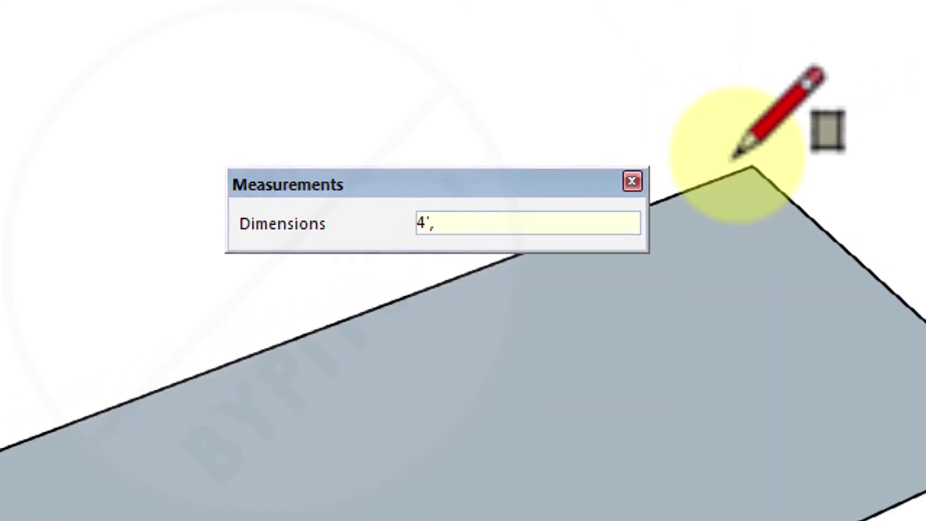
- Trace the rectangle's near edge with the Line tool to confirm it measures 4'
key("l")
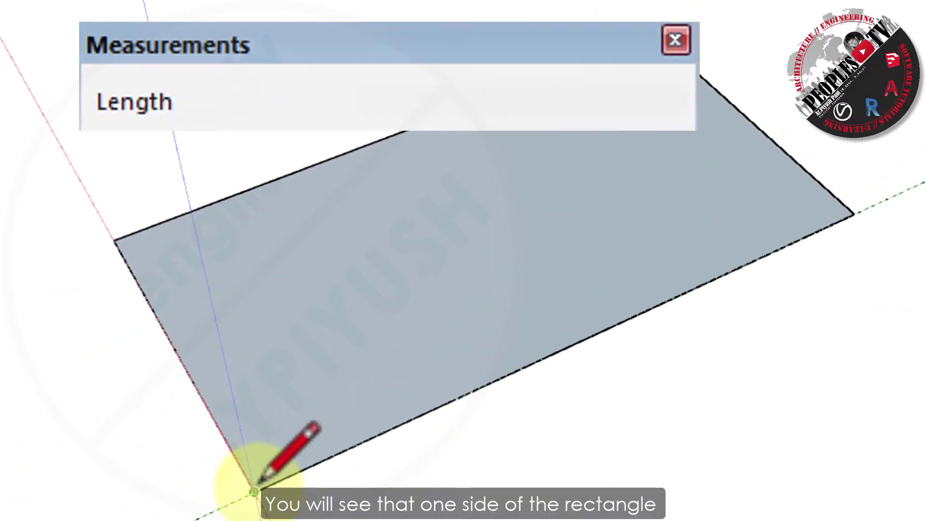
left_click(254, 490)
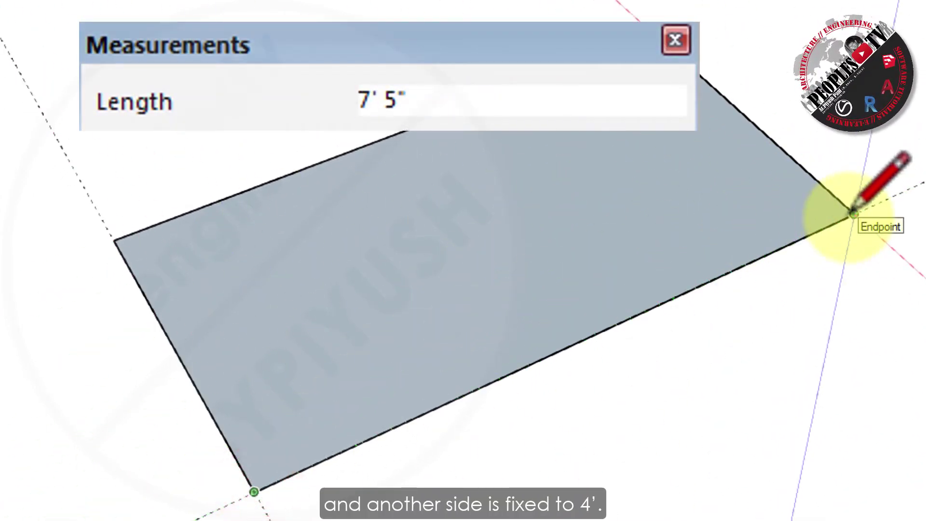
left_click(112, 239)
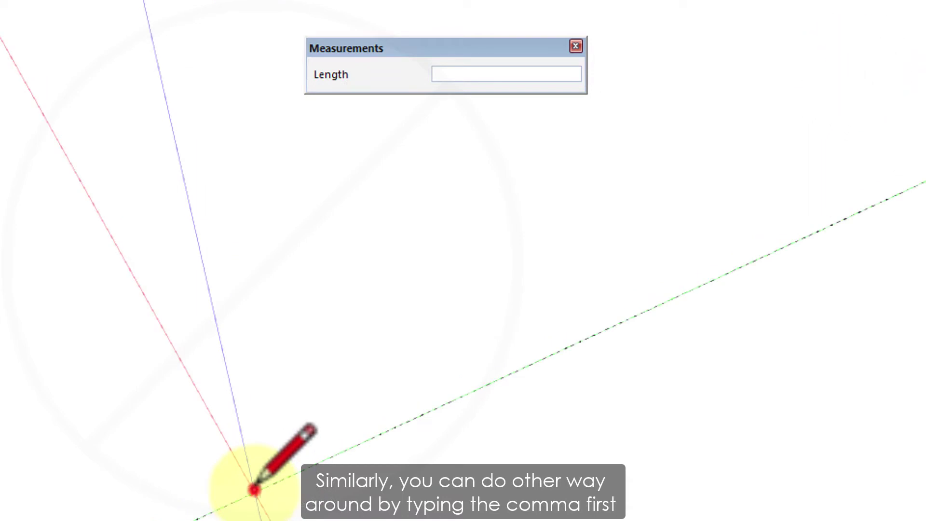
- Draw a rectangle from the origin with only its second side typed as 6'
left_click(255, 490)
key("r")
left_click(254, 491)
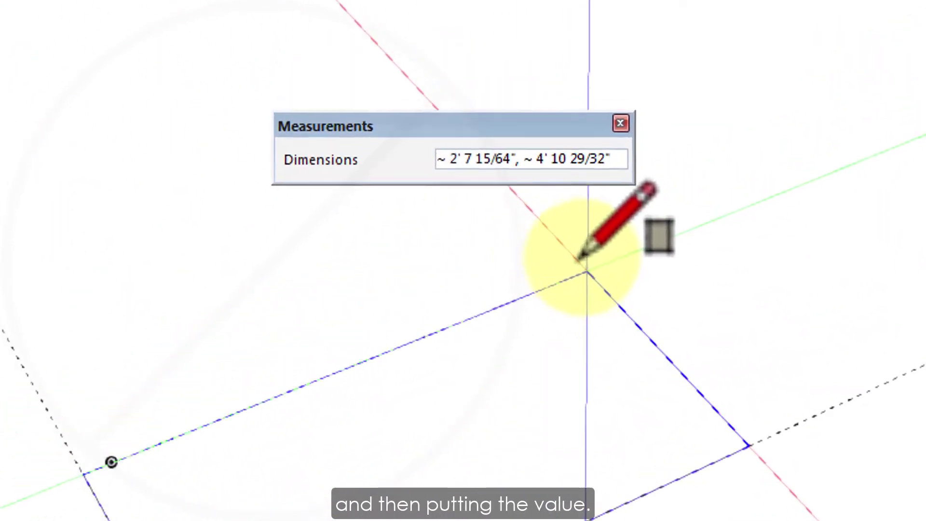
type("3'3,5'")
key("Return")
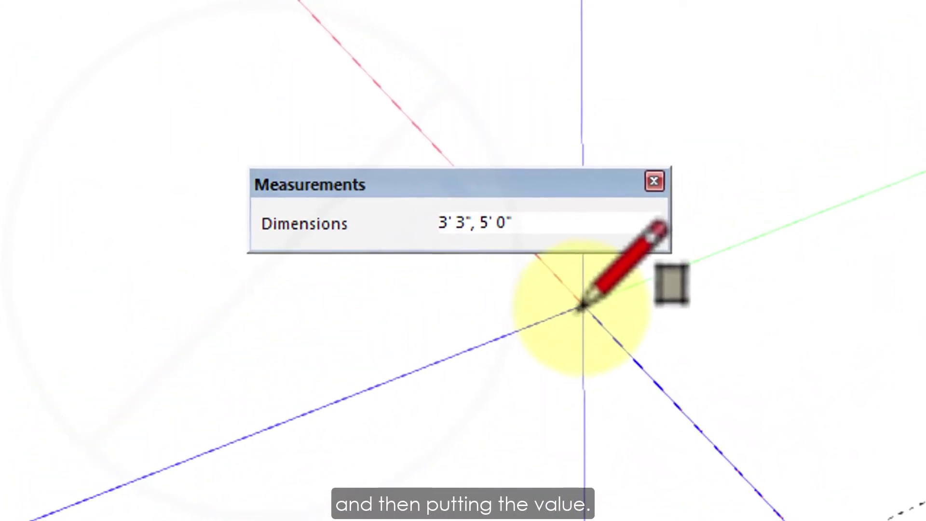
type(",")
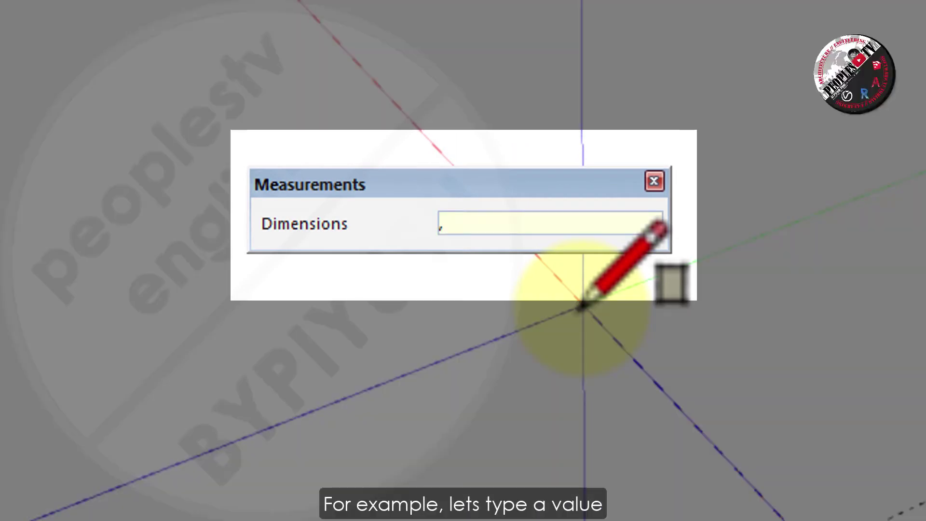
type("6")
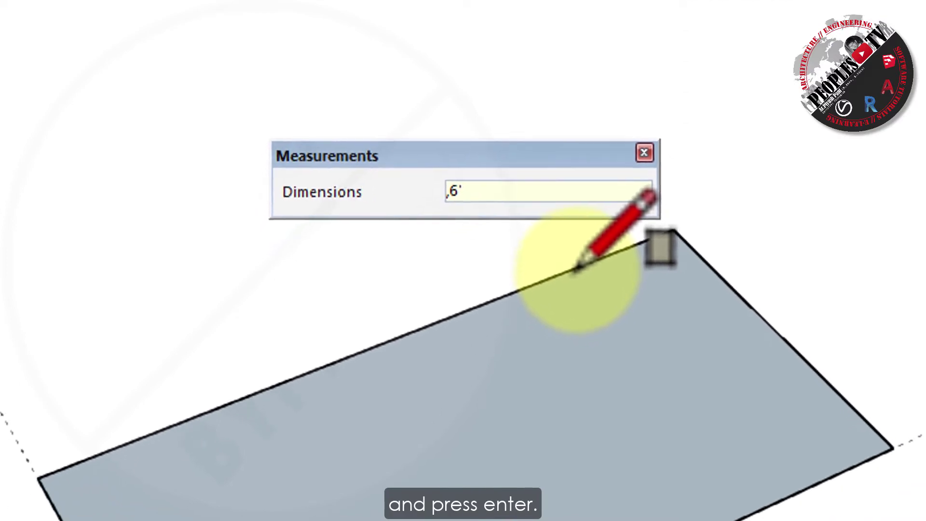
type("l")
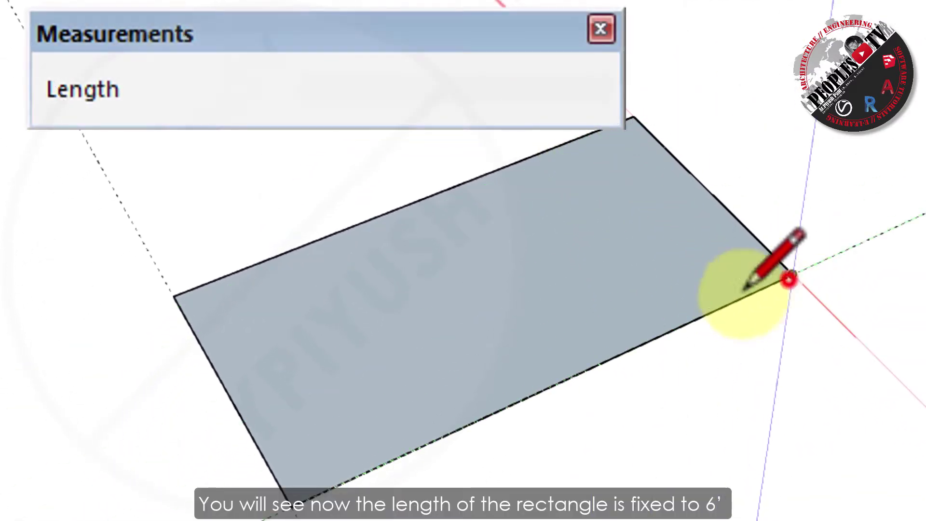
left_click(791, 275)
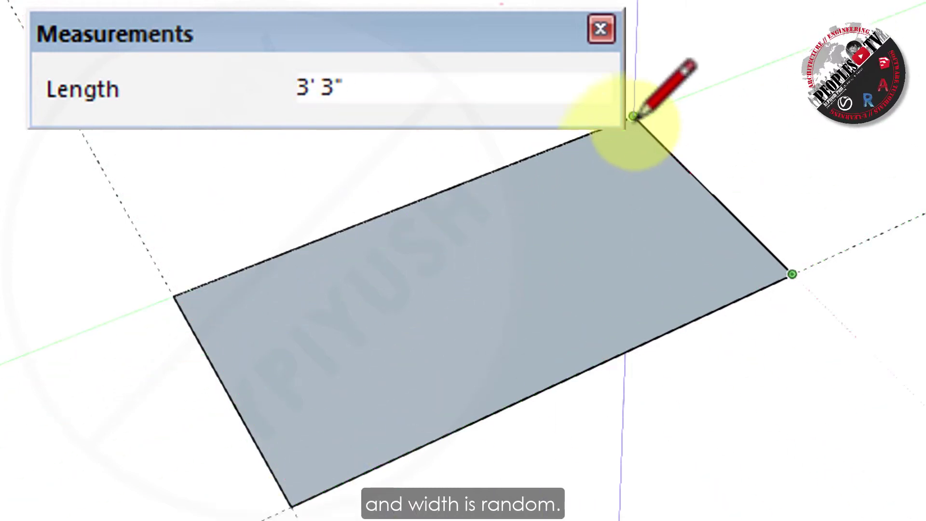
key("Escape")
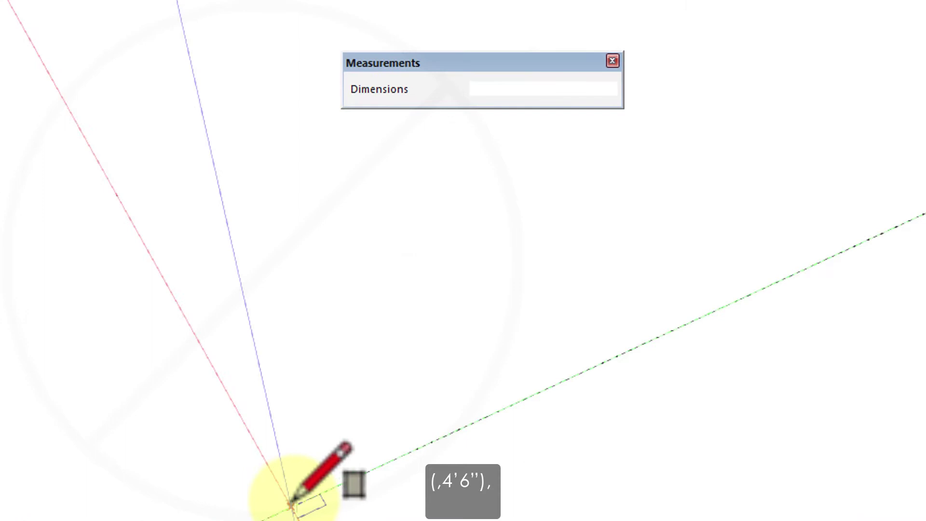
- Draw a rectangle with only its second side typed as 4'6" and trace its edge with a line
left_click(293, 500)
type(",4'6\"")
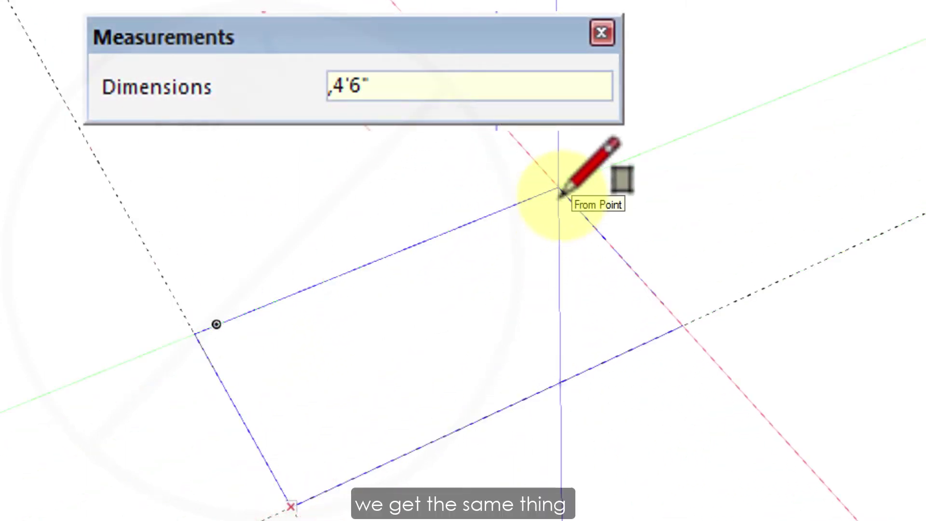
key("Return")
key("l")
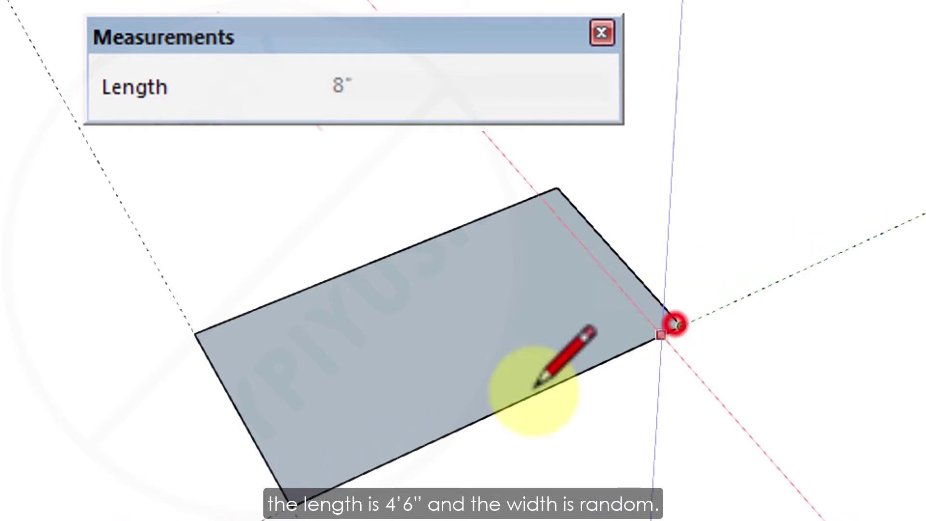
left_click(677, 324)
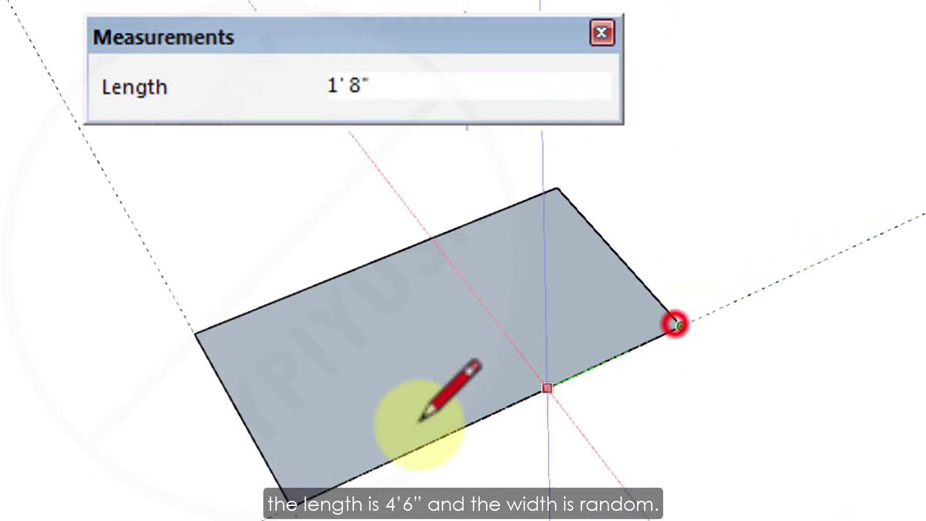
left_click(556, 188)
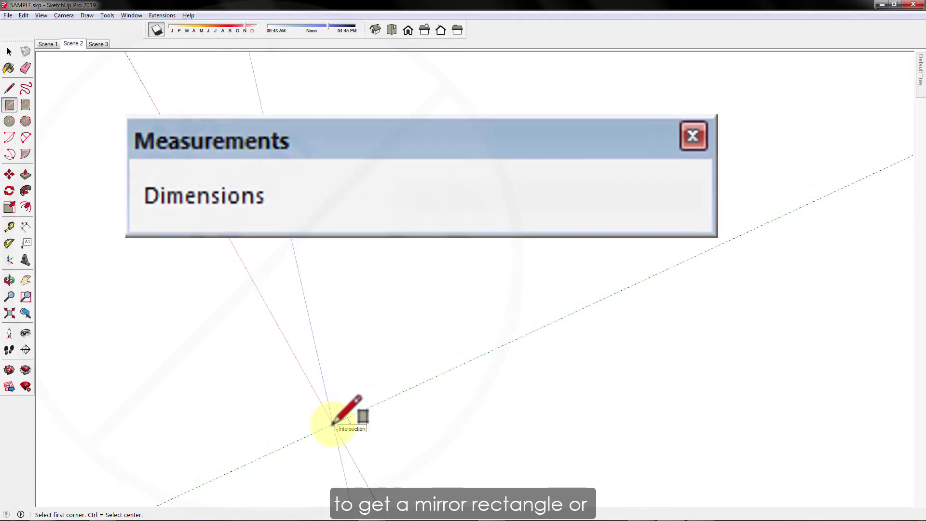
- Draw a mirrored -2' by -4' rectangle from the guide intersection
left_click(333, 424)
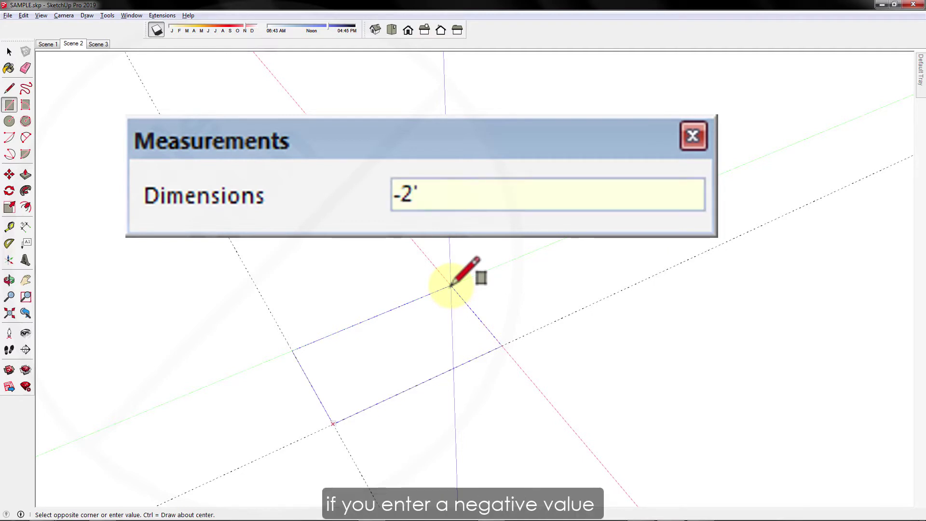
type(",-4")
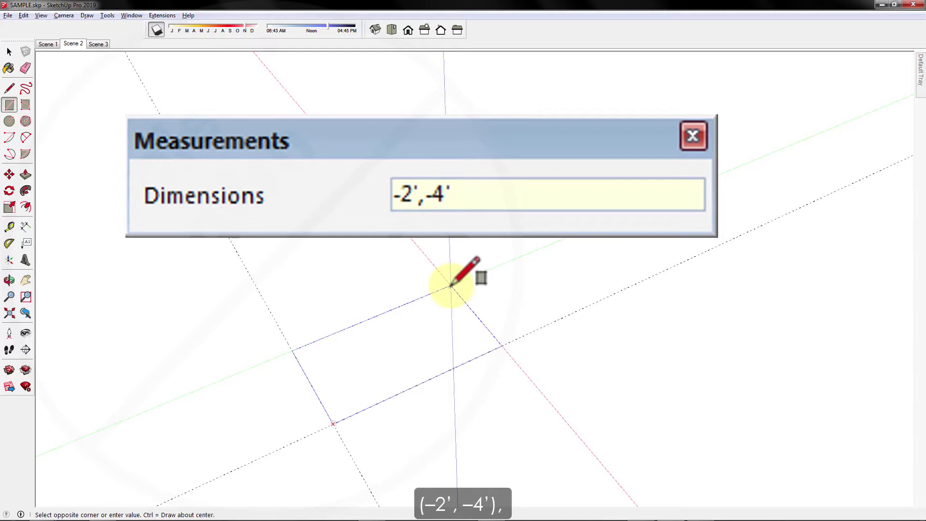
key("Return")
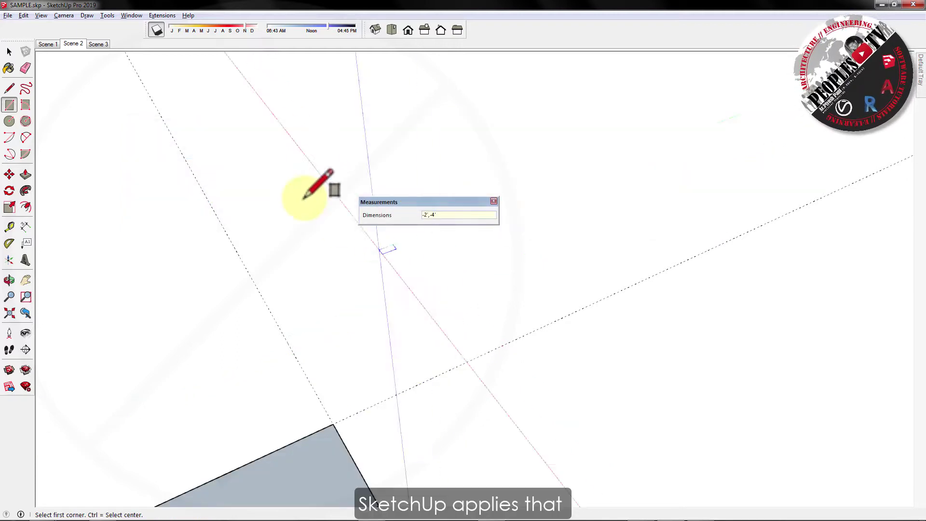
- In Scene 3, undo it and draw a reversed -3',-5' rectangle from the origin
left_click(98, 44)
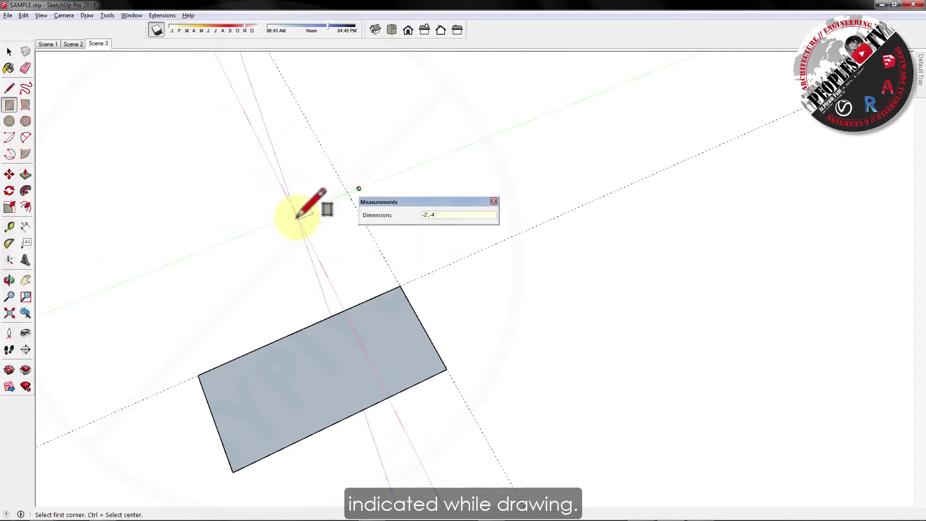
key("ctrl+z")
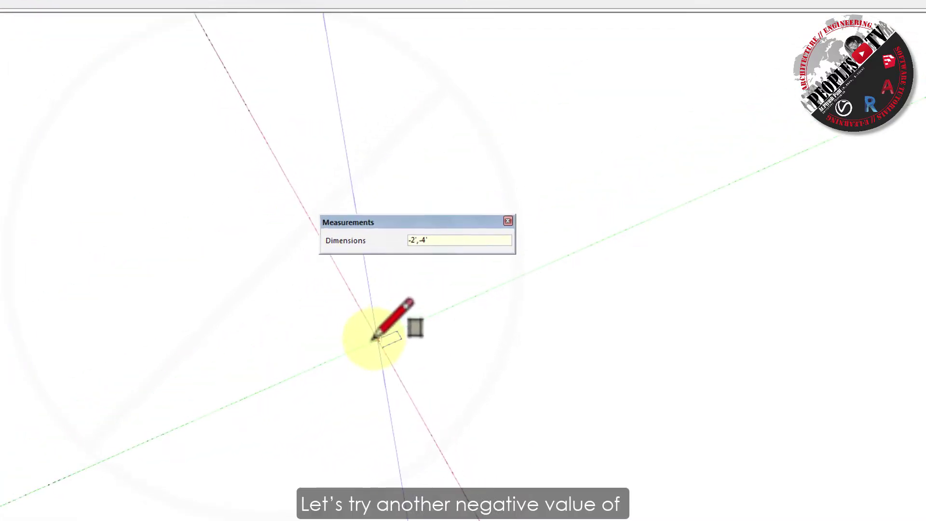
left_click(348, 396)
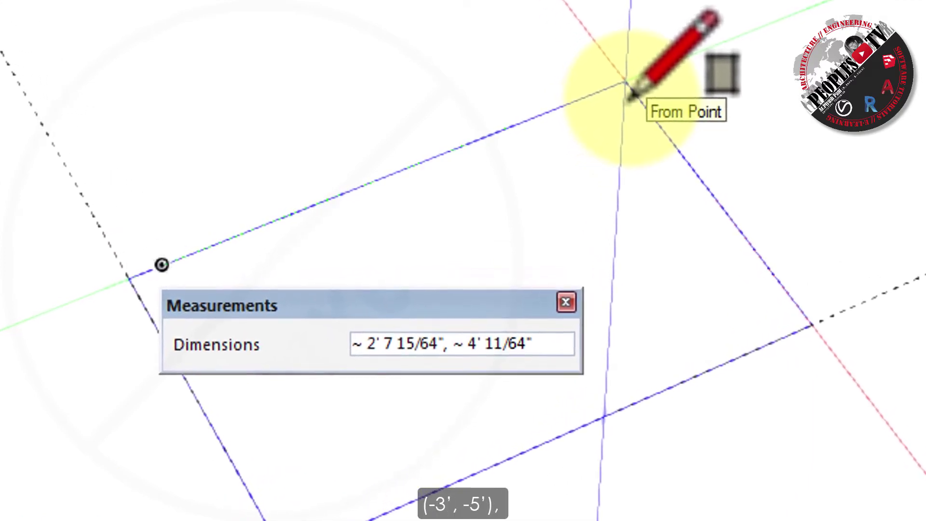
type("-3',-5")
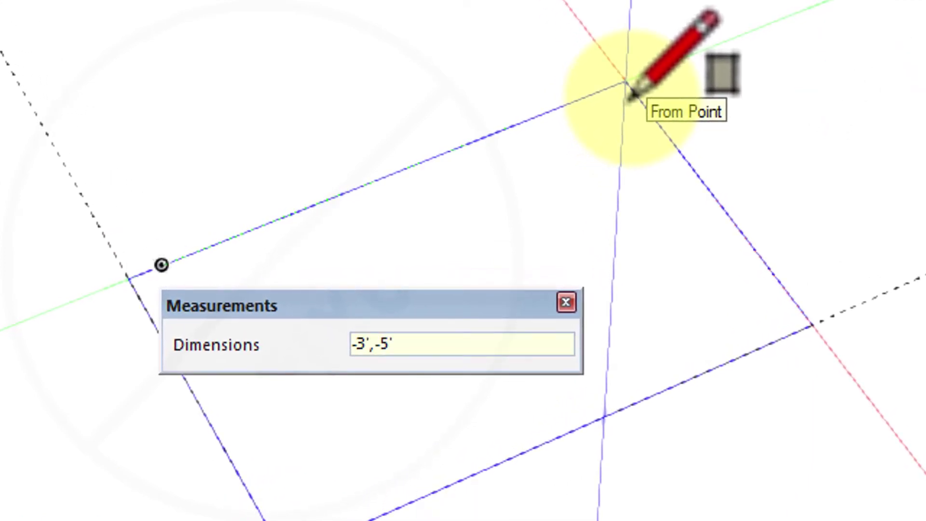
key("Return")
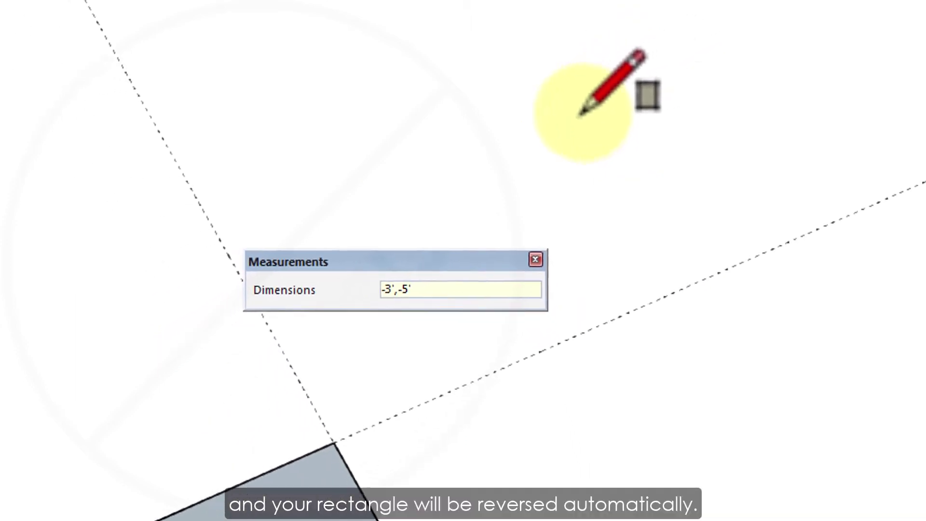
key("space")
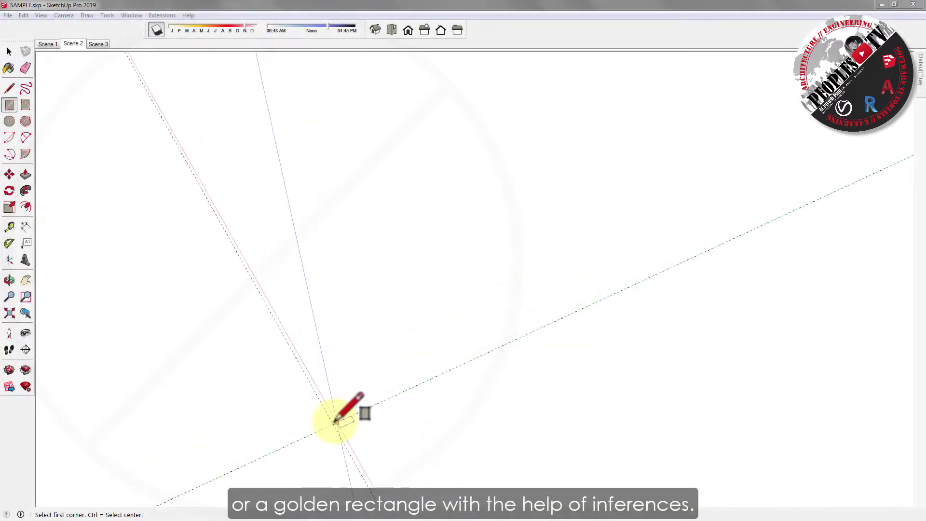
- Place the first corner of the golden-section rectangle at the origin
left_click(333, 422)
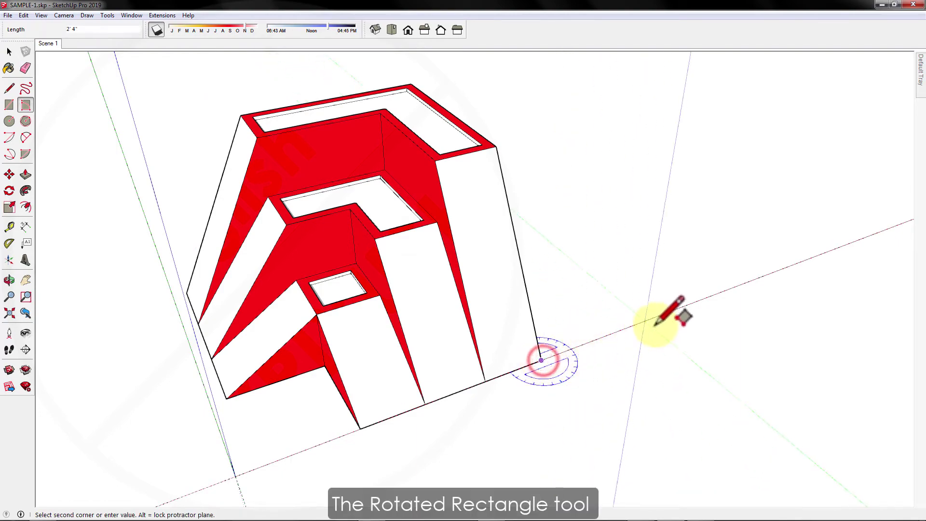
left_click(689, 294)
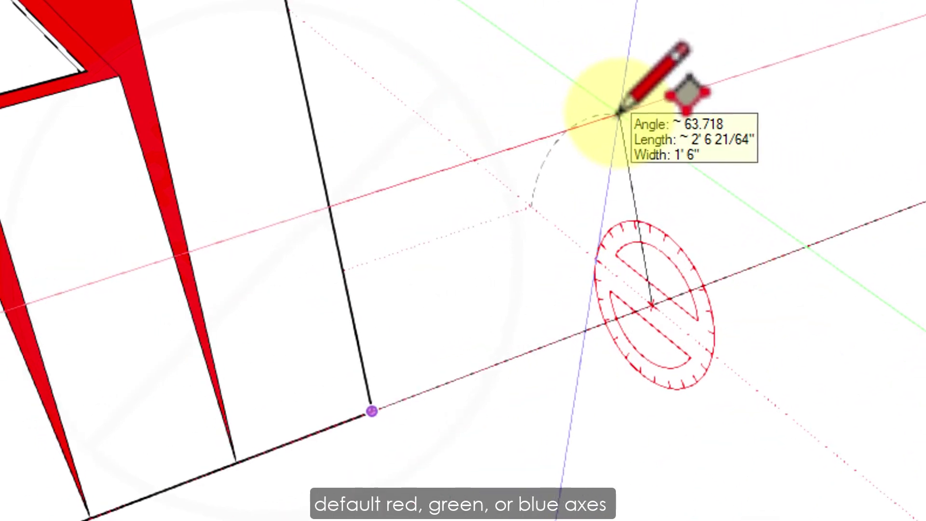
left_click(621, 109)
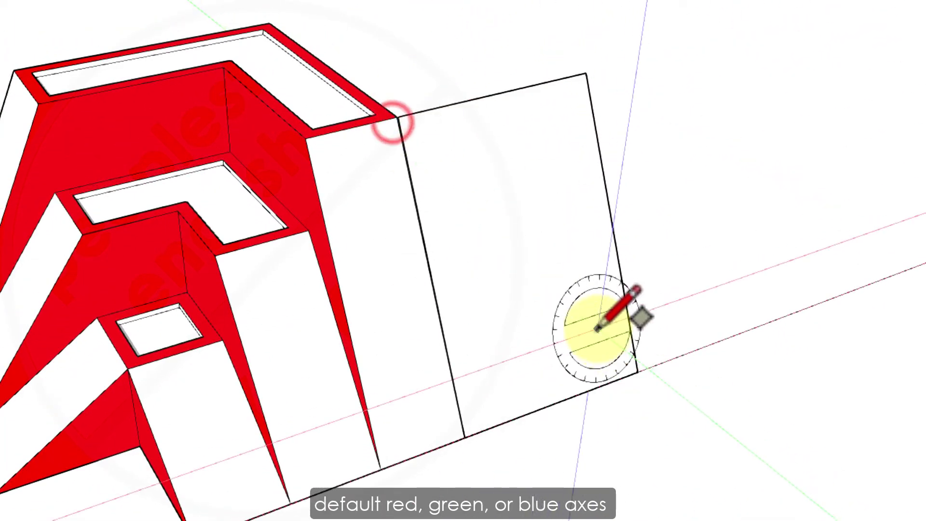
key("ctrl+z")
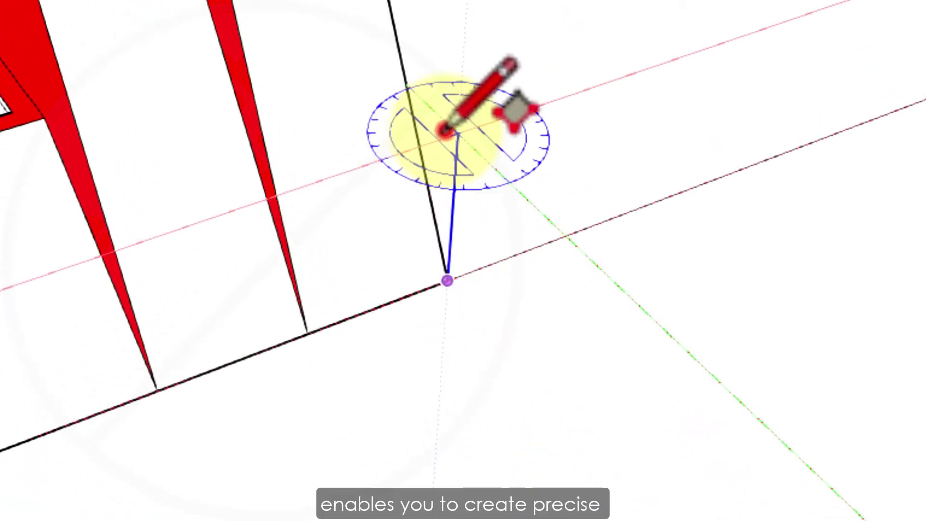
left_click(448, 131)
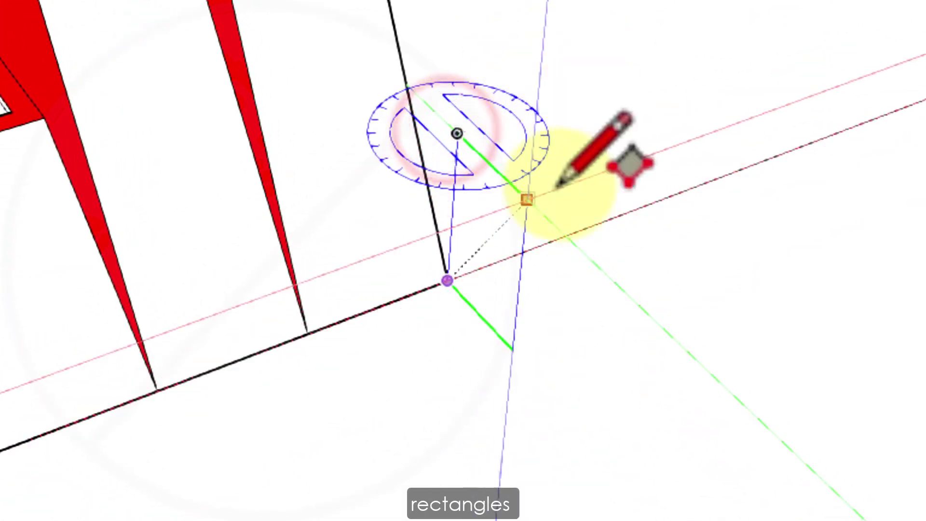
left_click(694, 337)
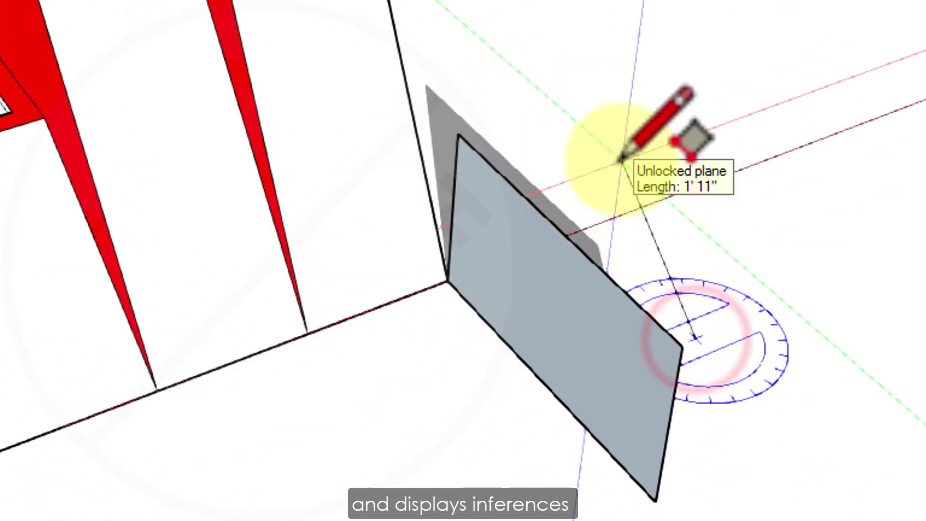
key("ctrl+z")
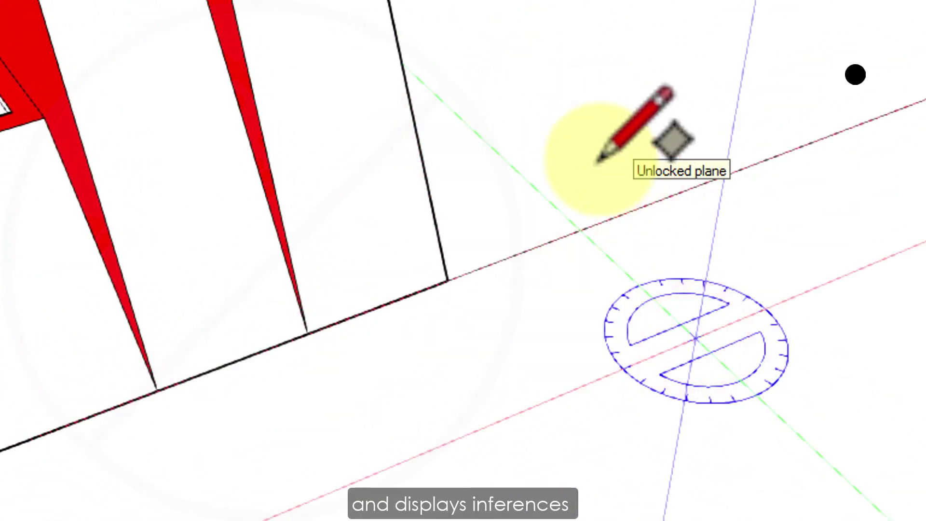
left_click(447, 280)
middle_click_drag(769, 155, 496, 114)
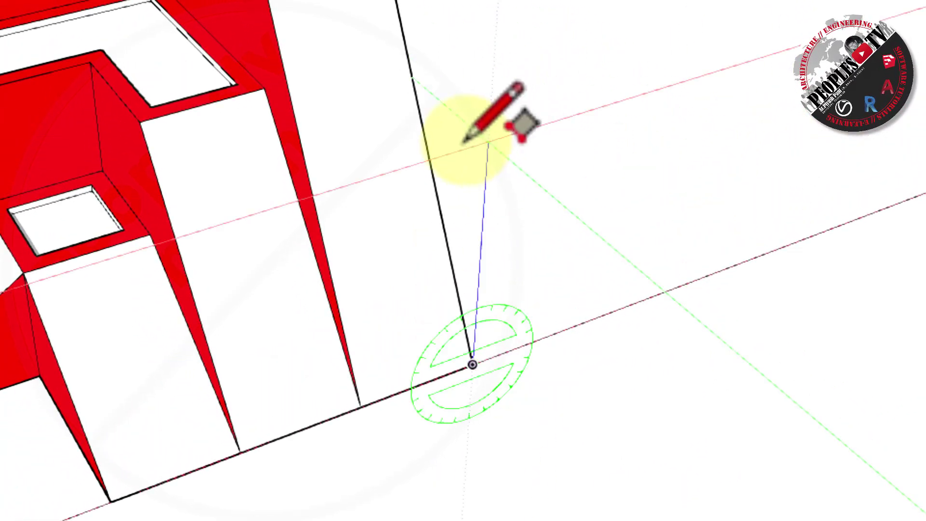
left_click(486, 151)
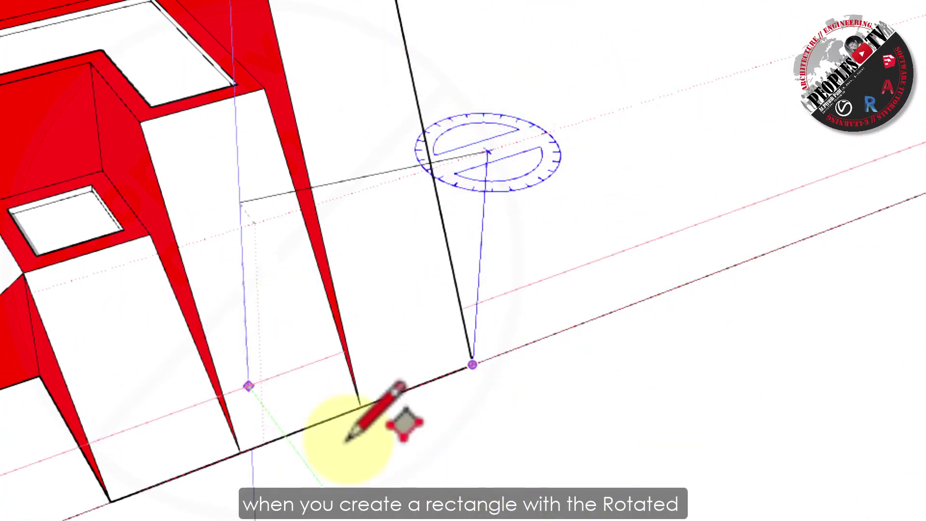
left_click(598, 106)
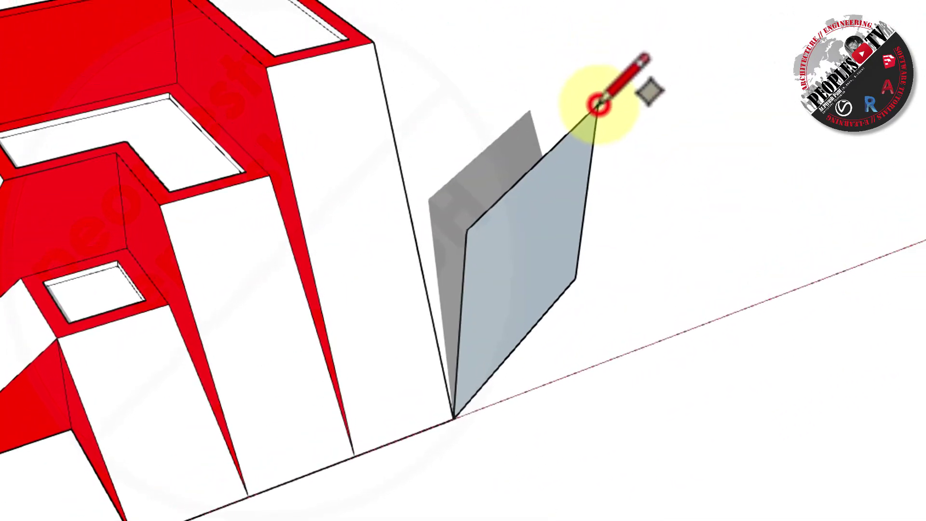
key("ctrl+z")
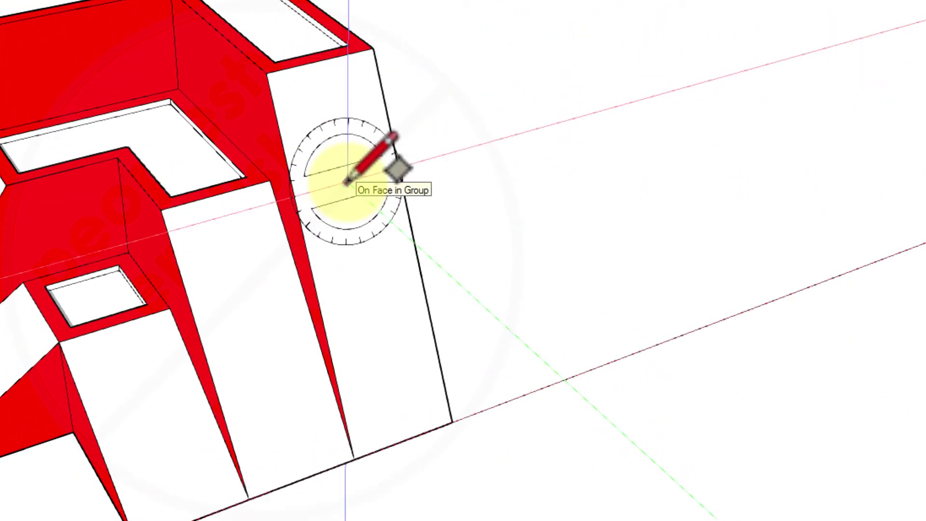
left_click(346, 182)
left_click(467, 292)
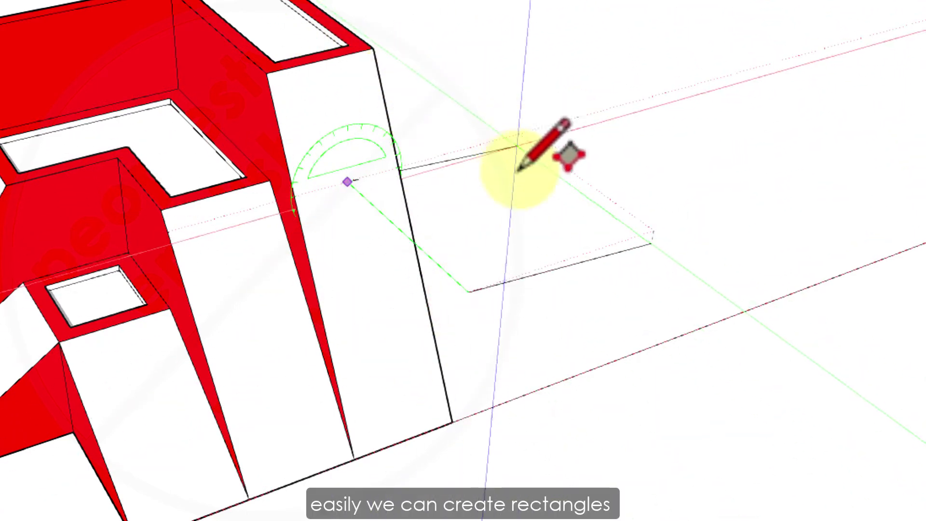
left_click(166, 333)
key("space")
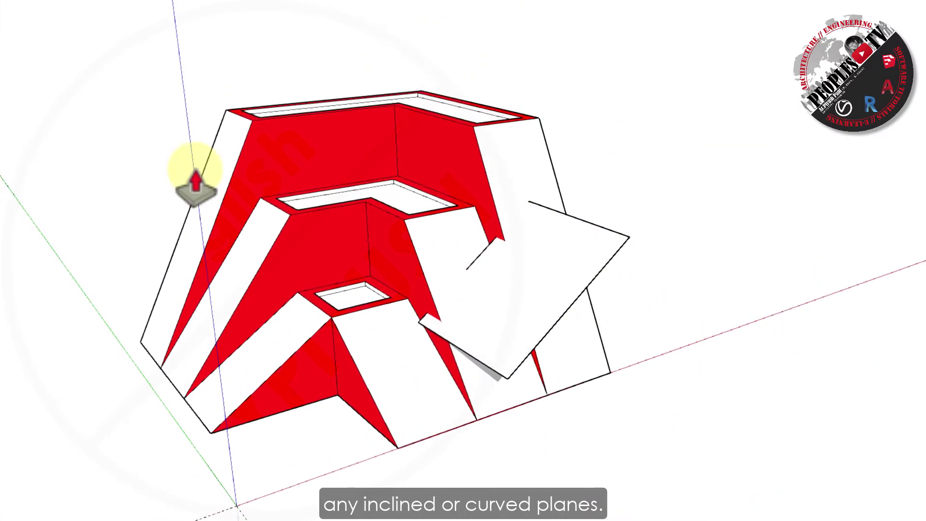
key("ctrl+z")
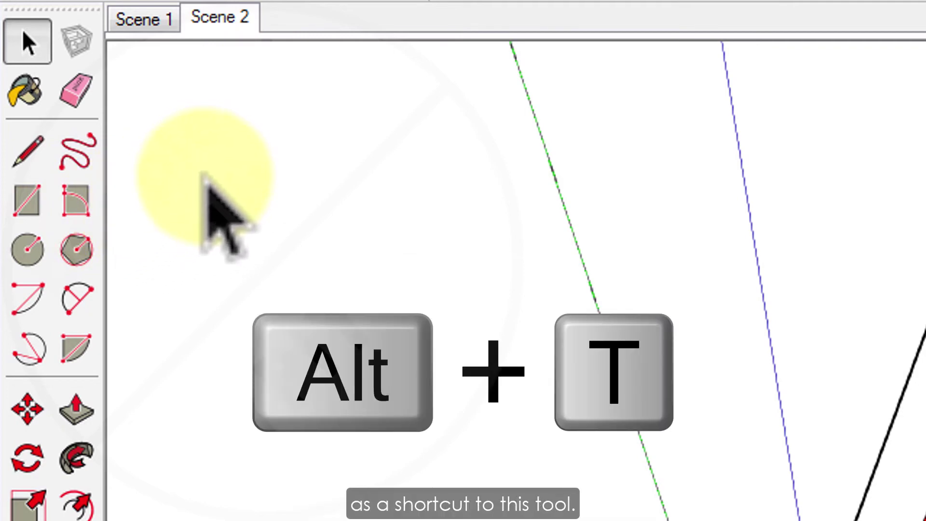
- Activate the Rotated Rectangle tool from Draw > Shapes
key("alt+t")
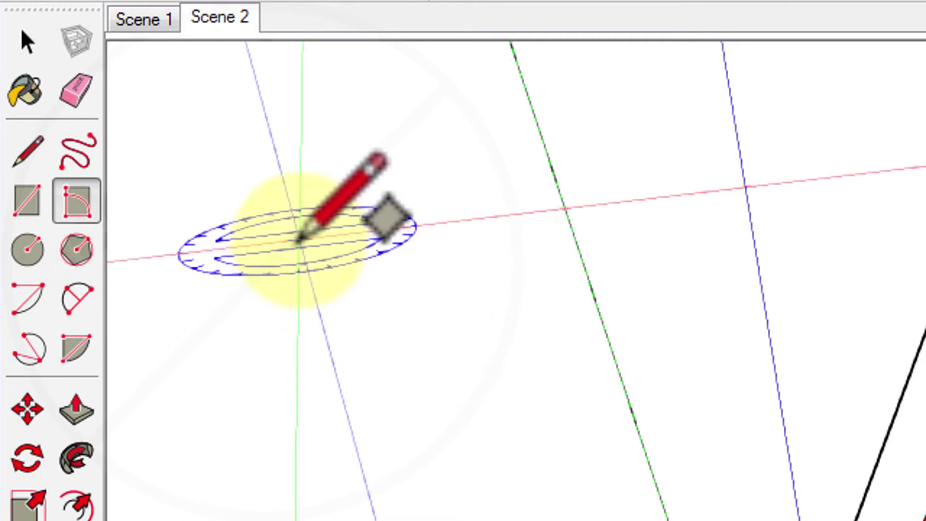
key("space")
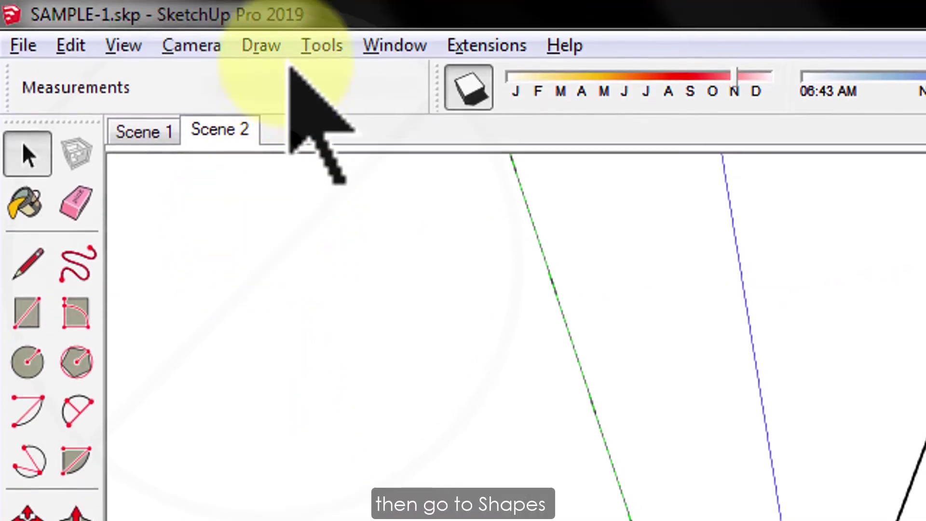
left_click(261, 47)
mouse_move(261, 142)
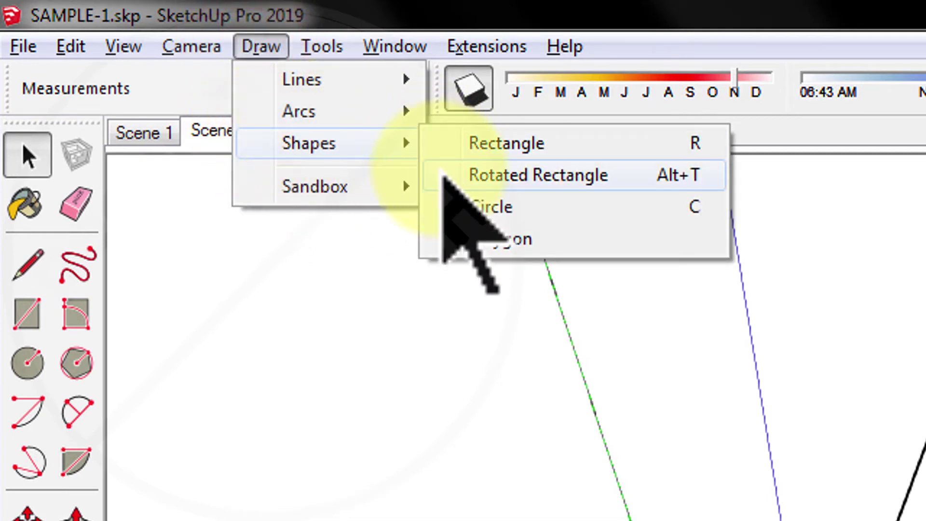
left_click(475, 176)
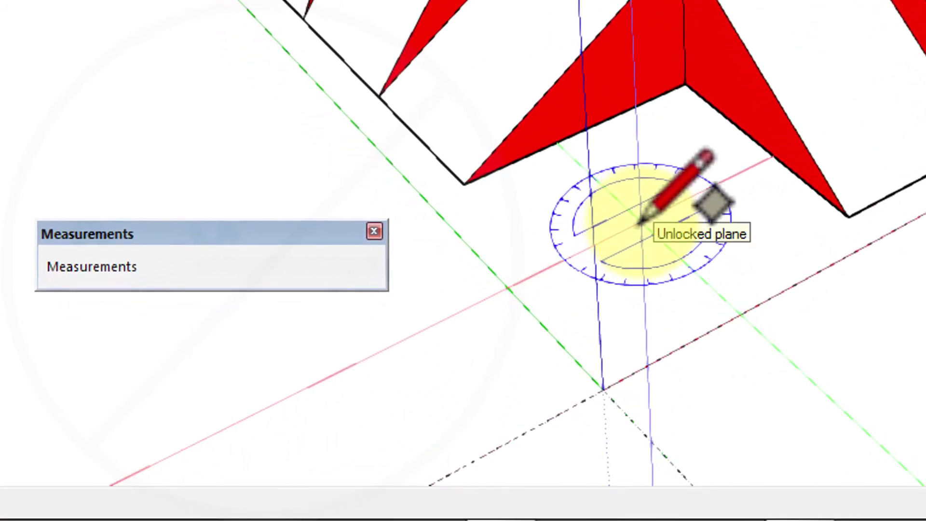
- Lock to green and draw an upright rectangle from the origin to the model's top corner
key("Left")
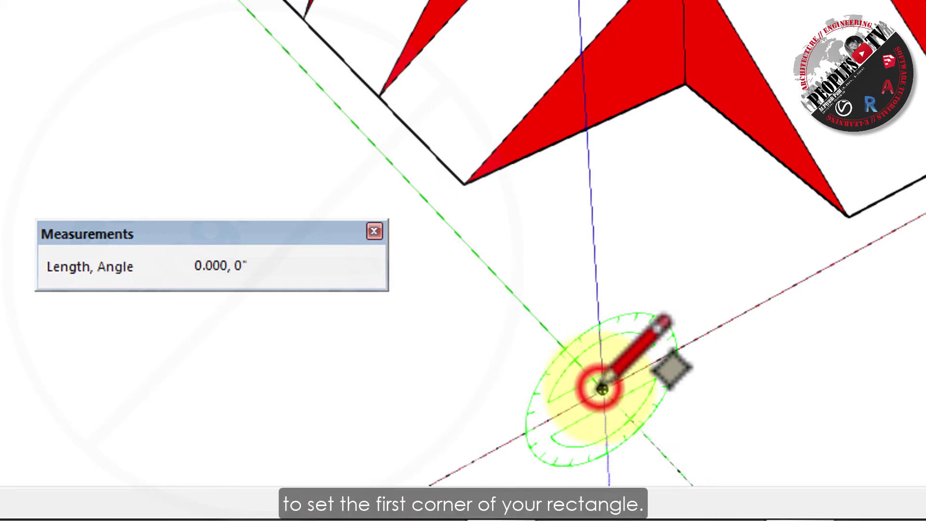
left_click(602, 388)
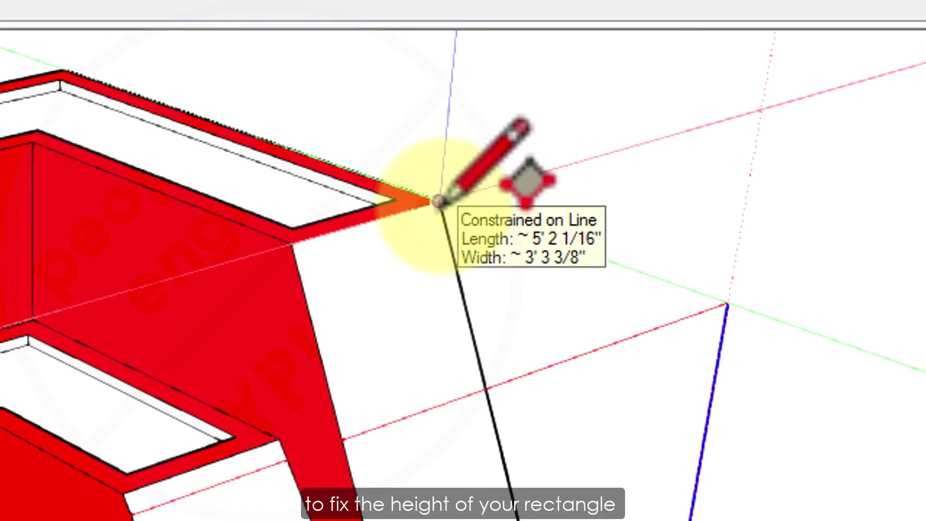
left_click(439, 202)
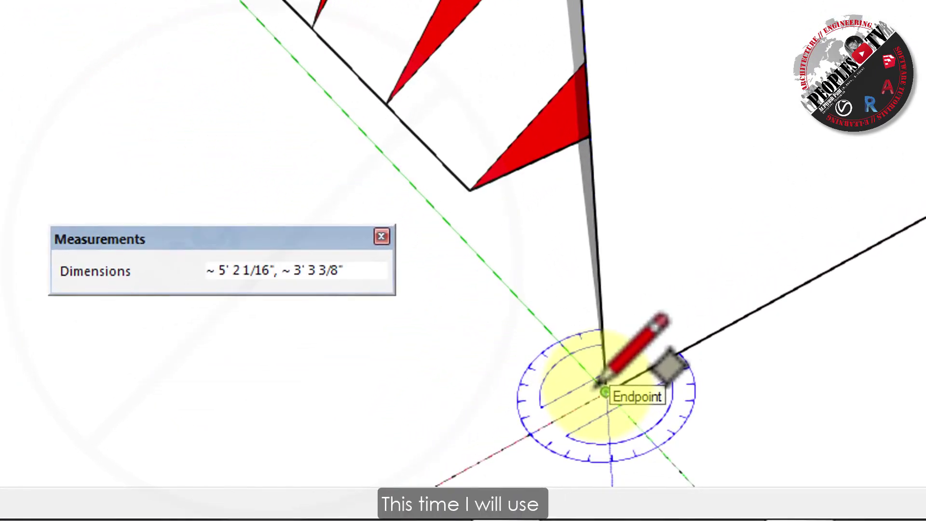
- Lock to red and draw a second upright rectangle, about 5' 2 1/16" by 3' 3 3/8"
key("Right")
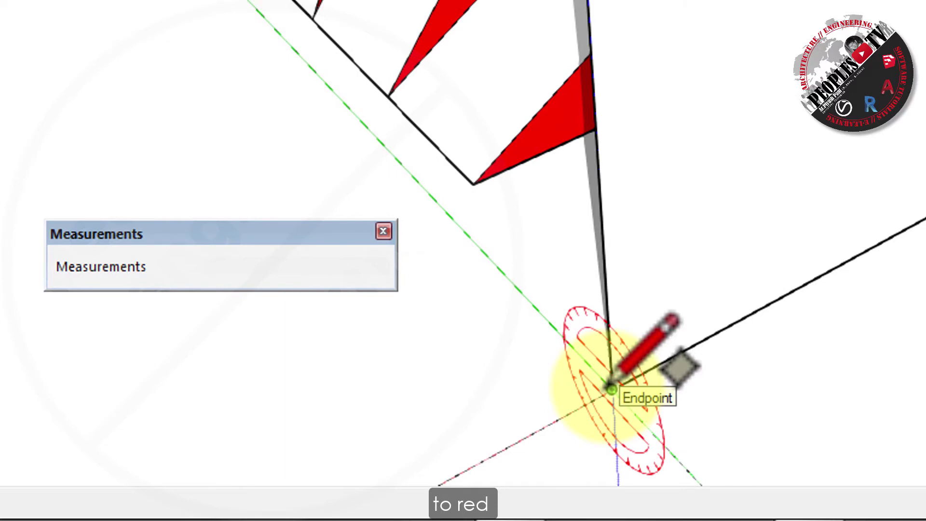
left_click(610, 389)
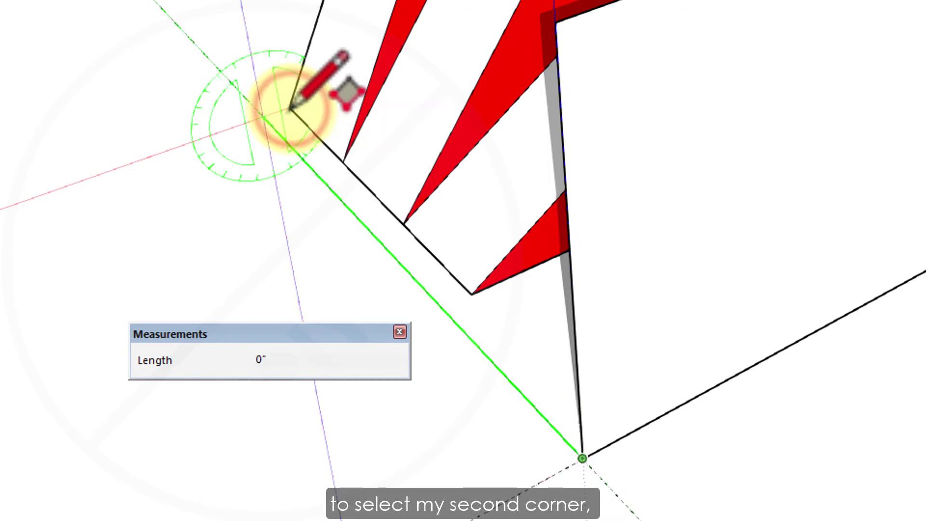
left_click(291, 109)
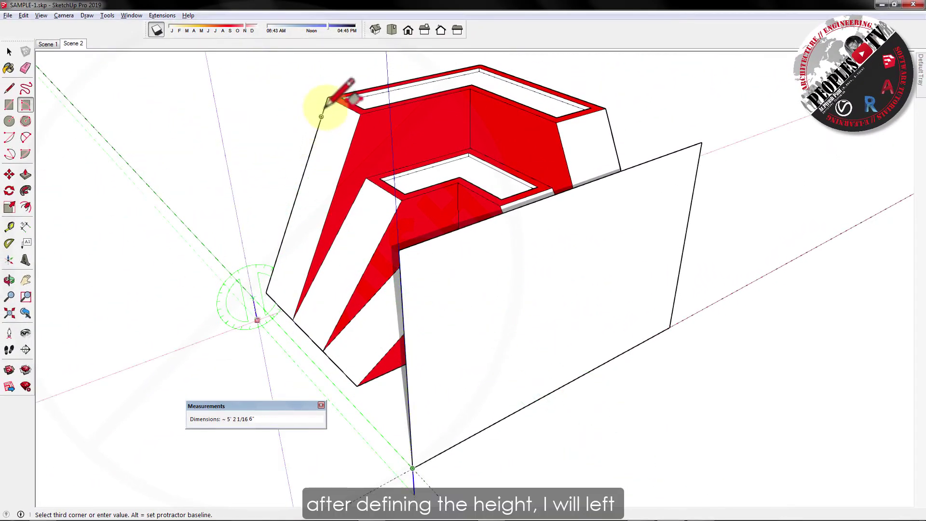
left_click(328, 98)
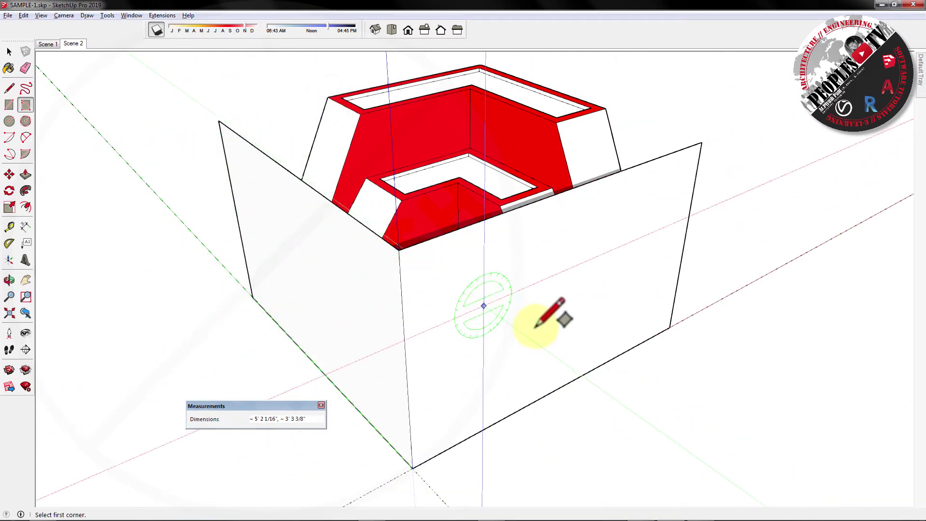
- Back in Scene 2, start a rotated rectangle from the origin to the model corner on red
middle_click_drag(535, 328, 245, 172)
left_click(76, 44)
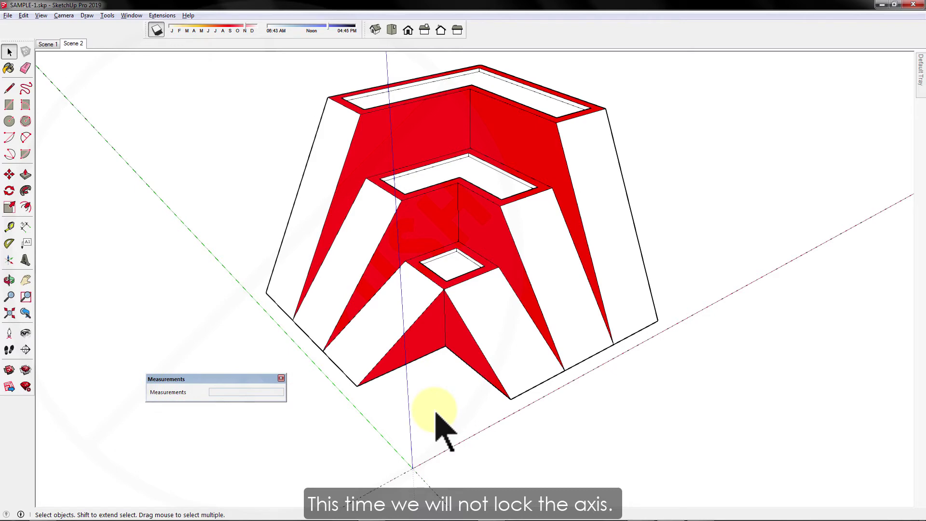
key("r")
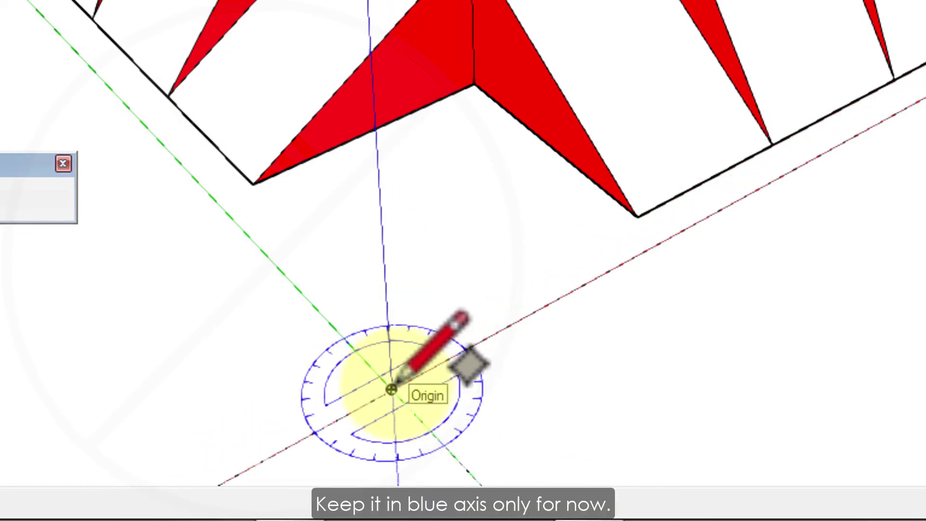
left_click(391, 389)
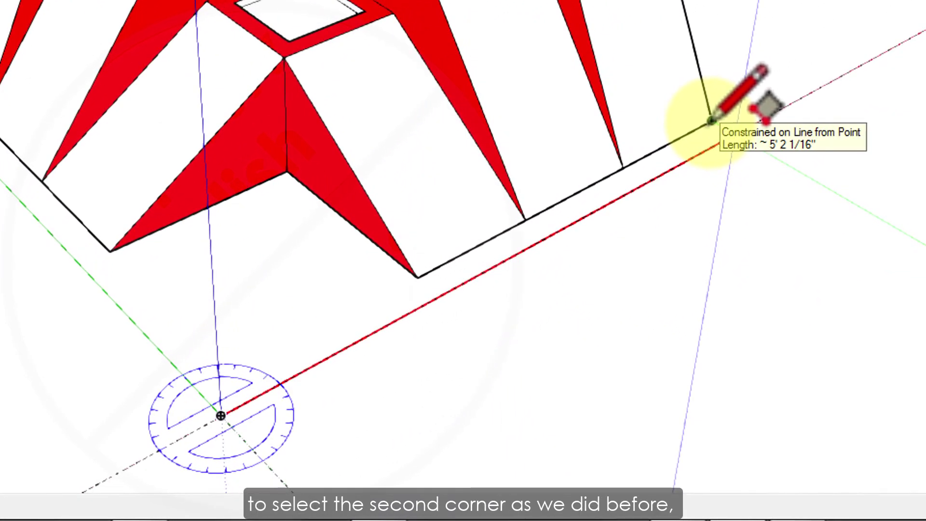
left_click(711, 120)
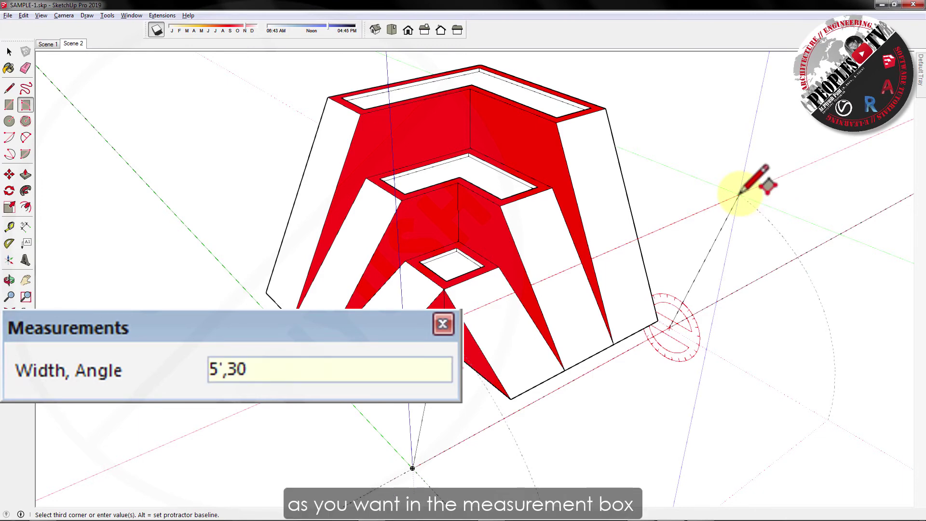
key("Return")
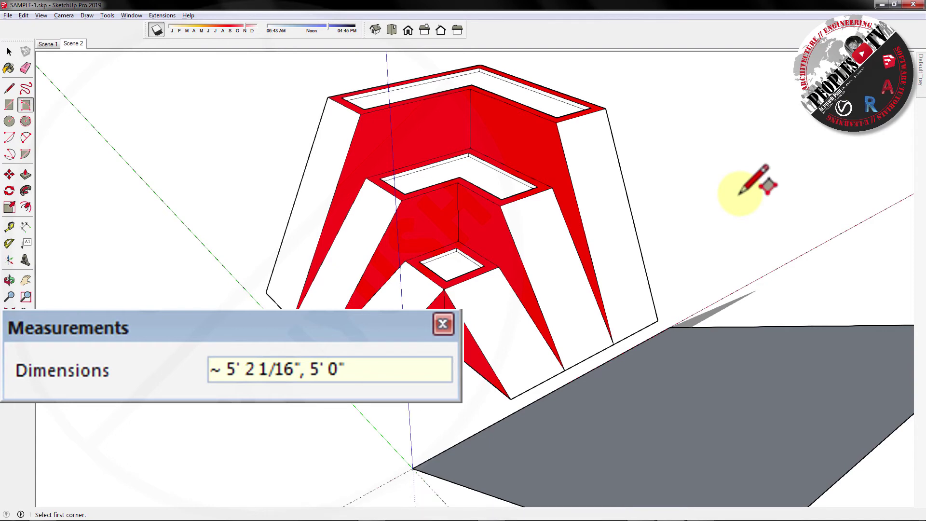
key("ctrl+z")
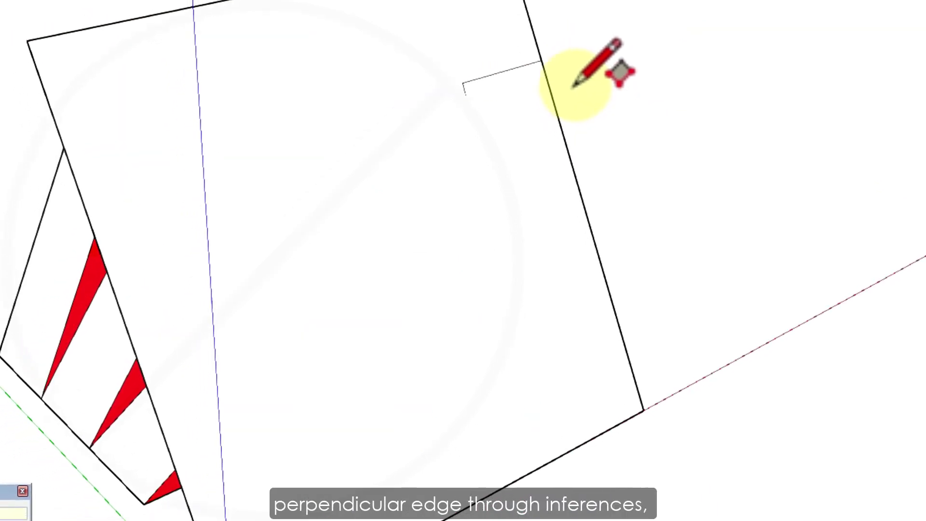
- In Scene 2, draw an angled rotated rectangle from the origin against the model
middle_click_drag(617, 121, 333, 245)
left_click(10, 29)
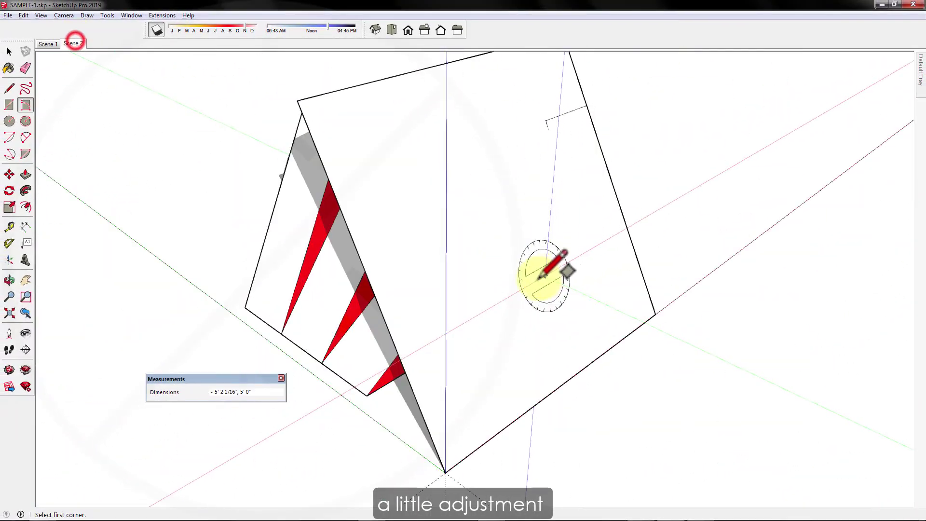
left_click(407, 467)
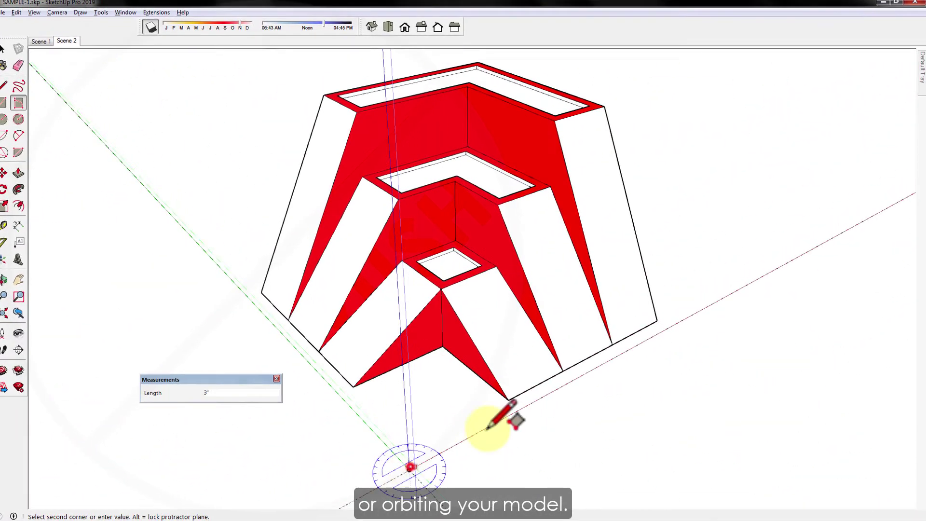
left_click(629, 350)
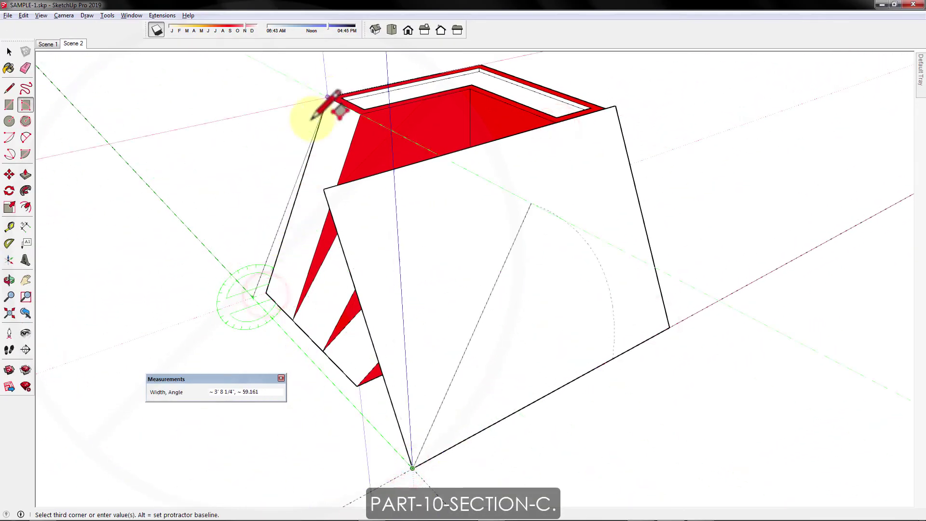
scroll(289, 226, "up", 3)
scroll(277, 270, "down", 3)
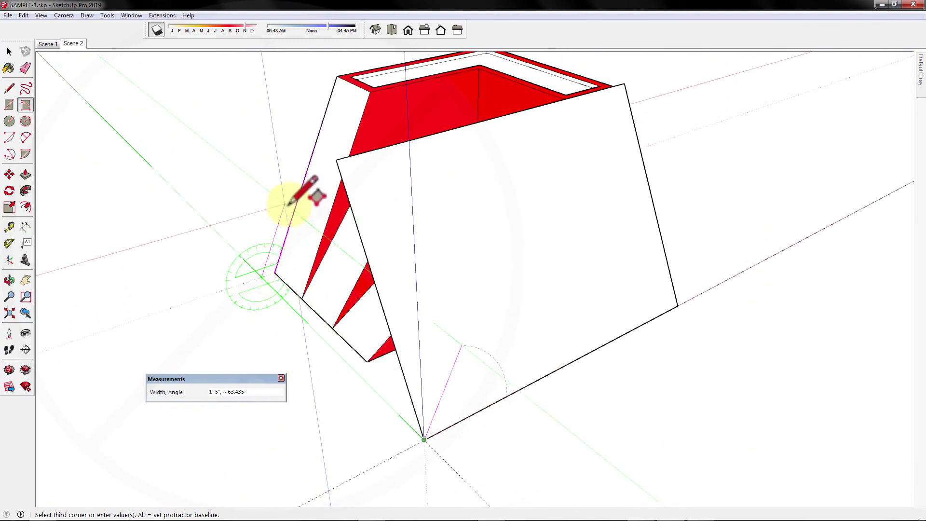
left_click(333, 87)
- Erase the leftover stray edges with the Eraser
left_click(413, 467)
key("e")
left_click(331, 190)
left_click(434, 159)
left_click(510, 196)
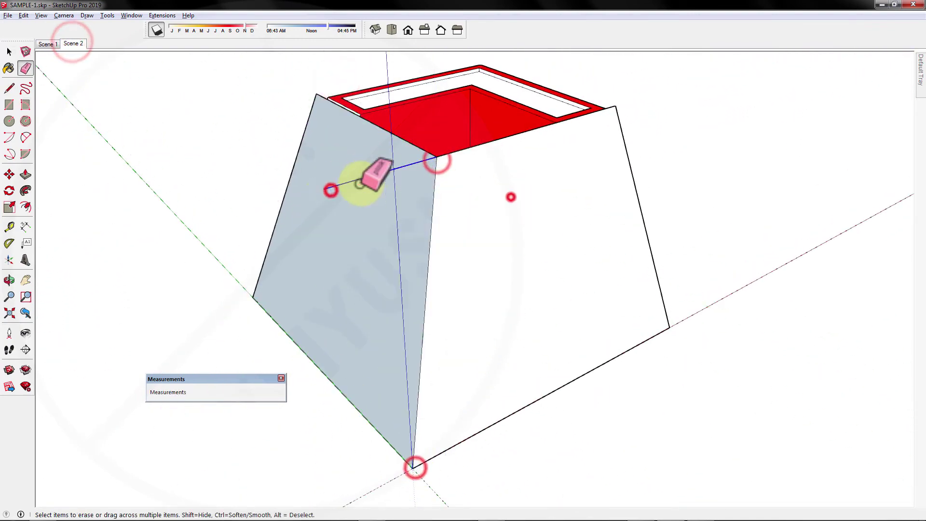
left_click(367, 174)
- Draw a line across the top rim to close the shell
middle_click_drag(449, 196, 347, 309)
key("l")
left_click(341, 91)
left_click(635, 114)
- Return to the Scene 2 view and dock the Measurements panel under the menus
middle_click_drag(634, 114, 620, 410)
key("space")
left_click(73, 43)
double_click(211, 379)
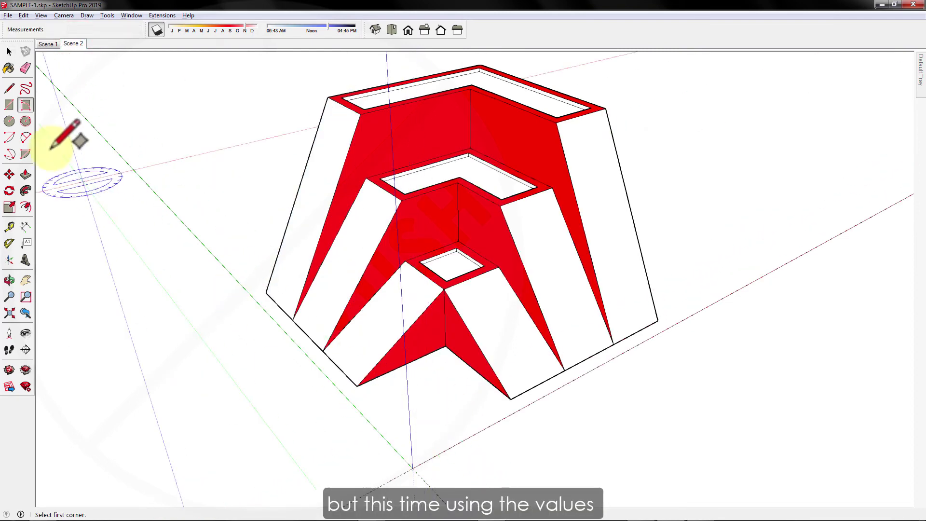
- Float the Measurements panel and start a rotated rectangle at the origin with a 4' first edge
left_click_drag(9, 33, 673, 133)
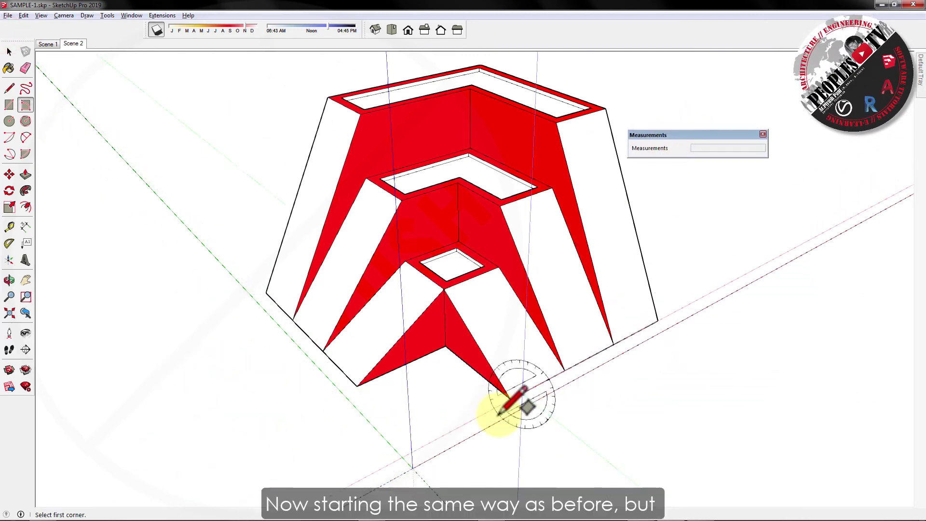
left_click(412, 467)
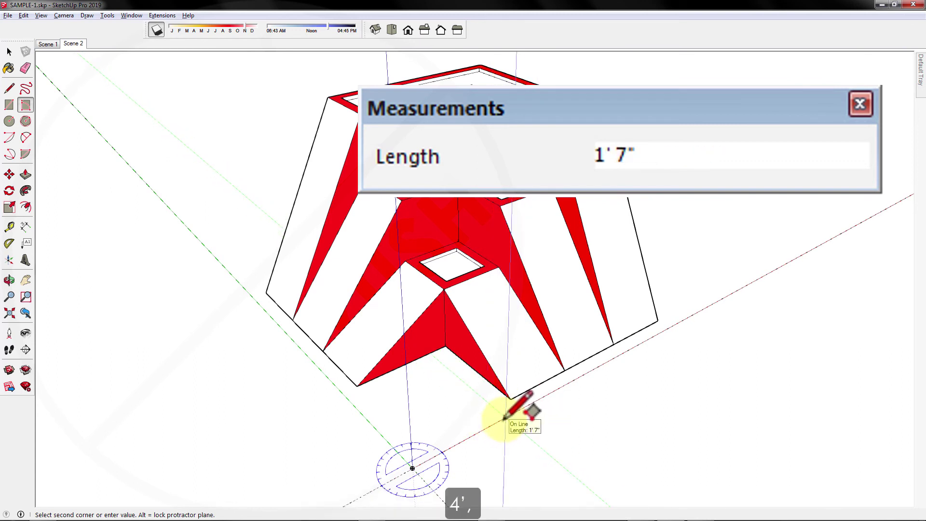
key("Return")
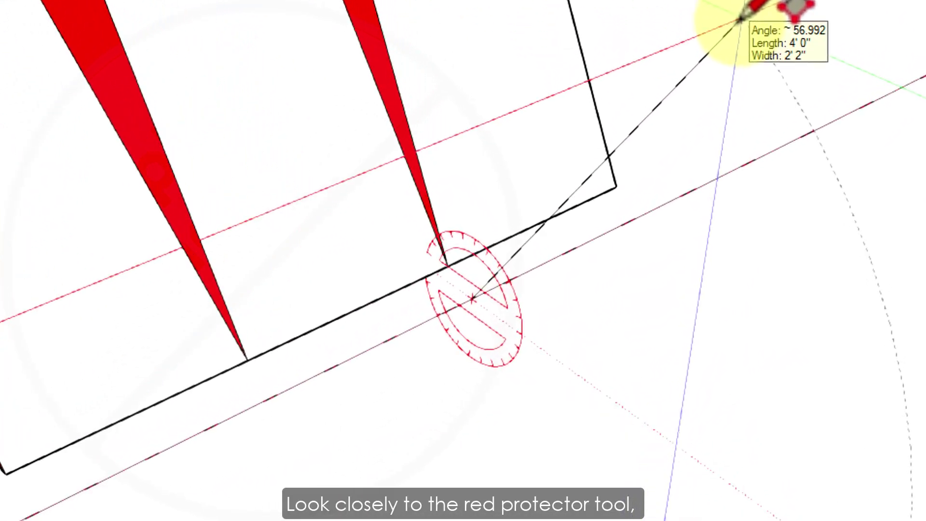
- Finish a 4' by 3' 5" face tilted from the model's base edge, then return to Scene 2
key("alt")
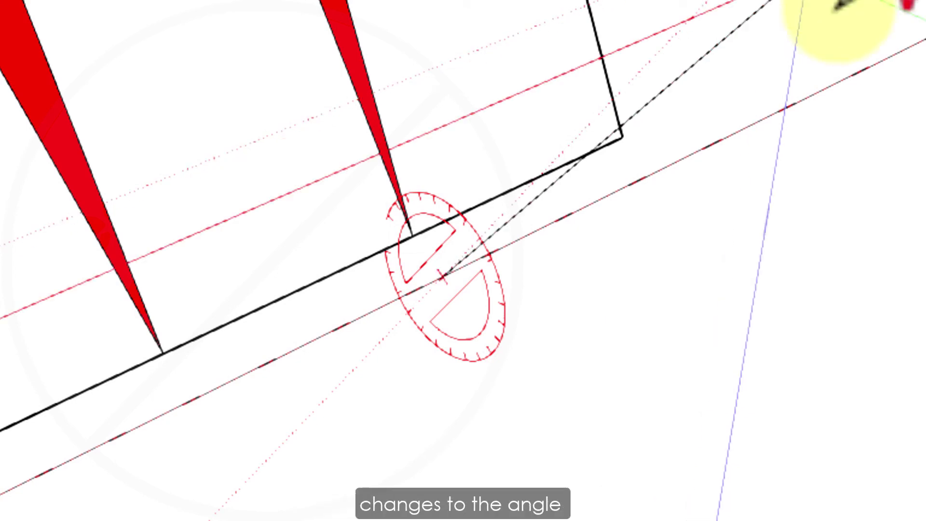
scroll(841, 2, "up", 2)
scroll(841, 2, "up", 2)
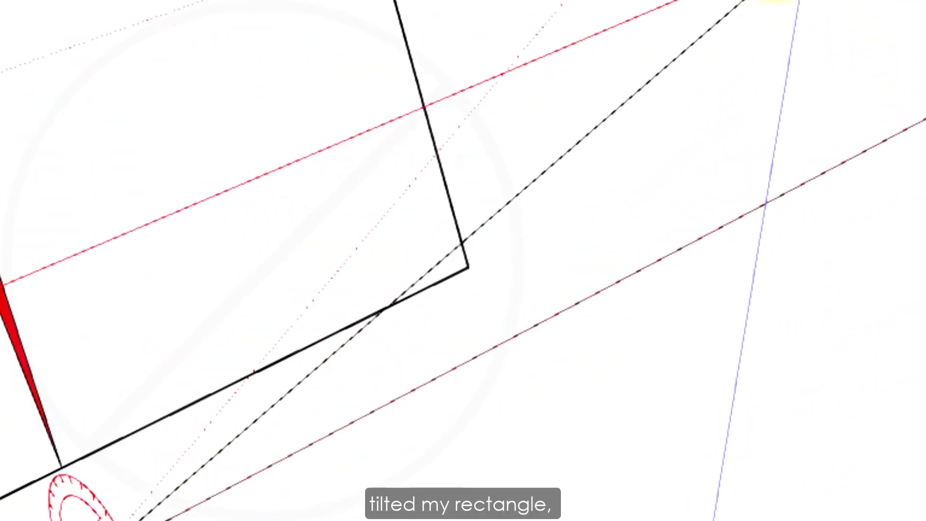
scroll(819, 29, "down", 2)
scroll(802, 49, "down", 5)
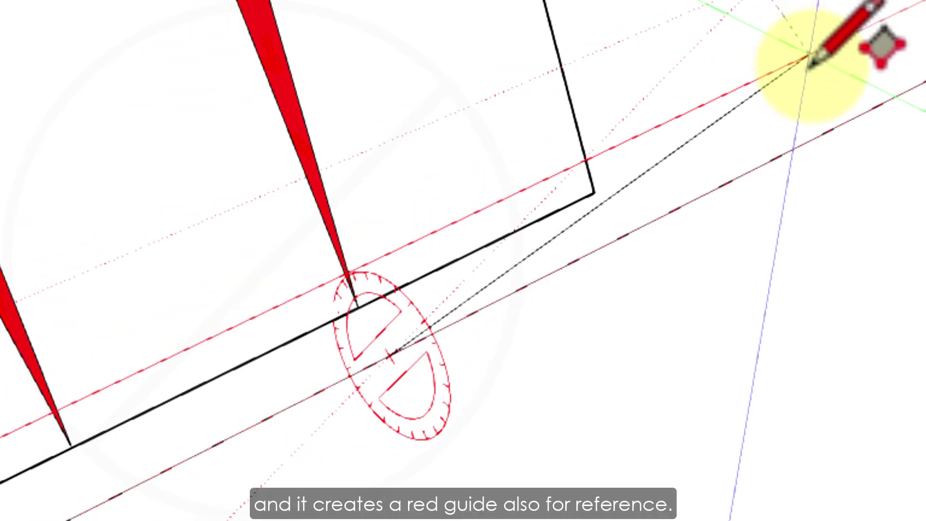
scroll(749, 193, "down", 2)
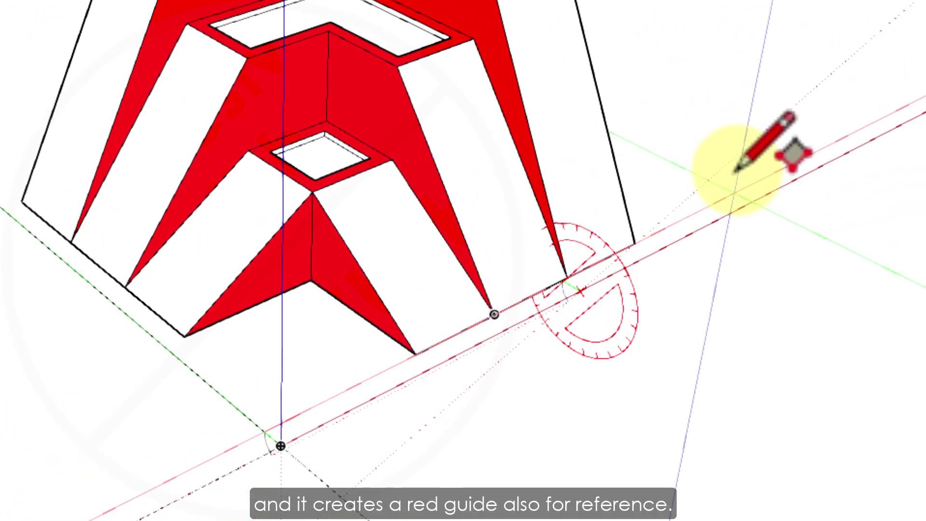
scroll(771, 124, "up", 1)
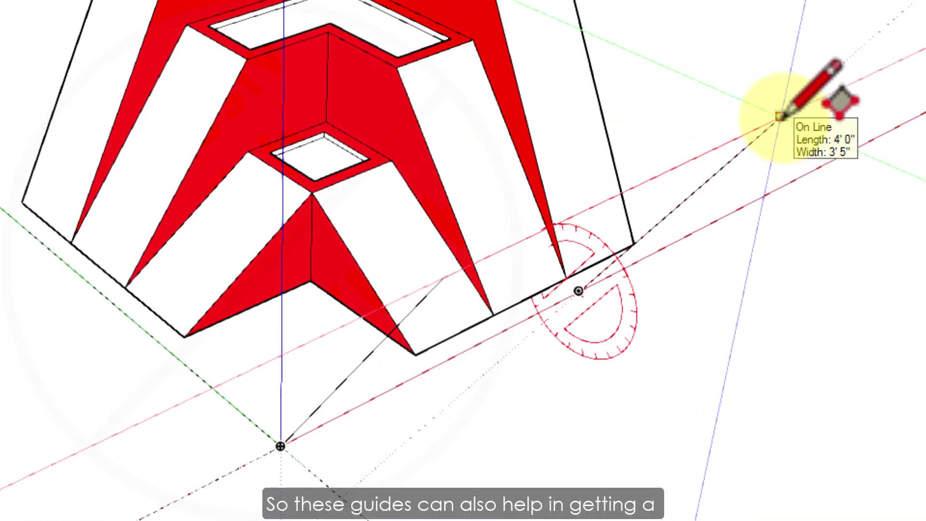
left_click(780, 116)
mouse_move(780, 116)
middle_mouse_down()
mouse_move(713, 248)
mouse_move(320, 149)
mouse_move(418, 192)
mouse_move(723, 258)
mouse_move(805, 383)
mouse_move(795, 368)
mouse_move(680, 429)
middle_mouse_up()
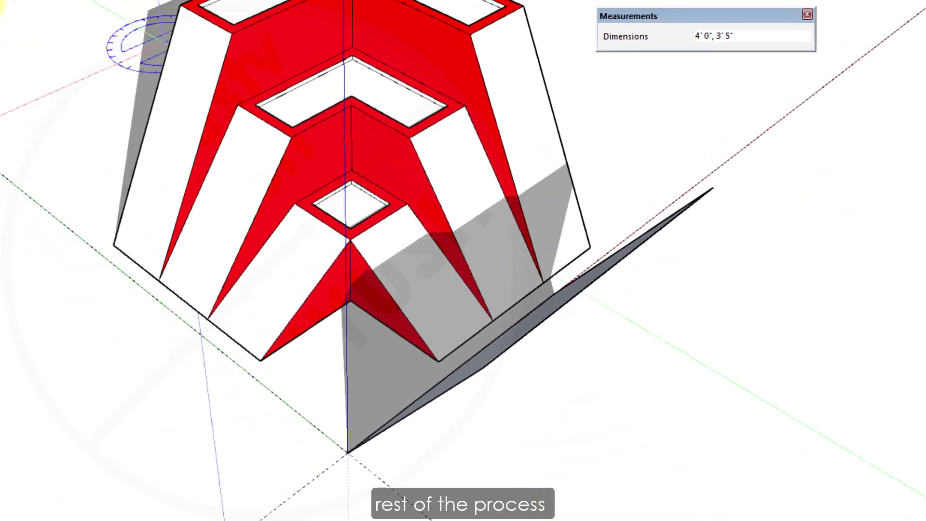
left_click(66, 41)
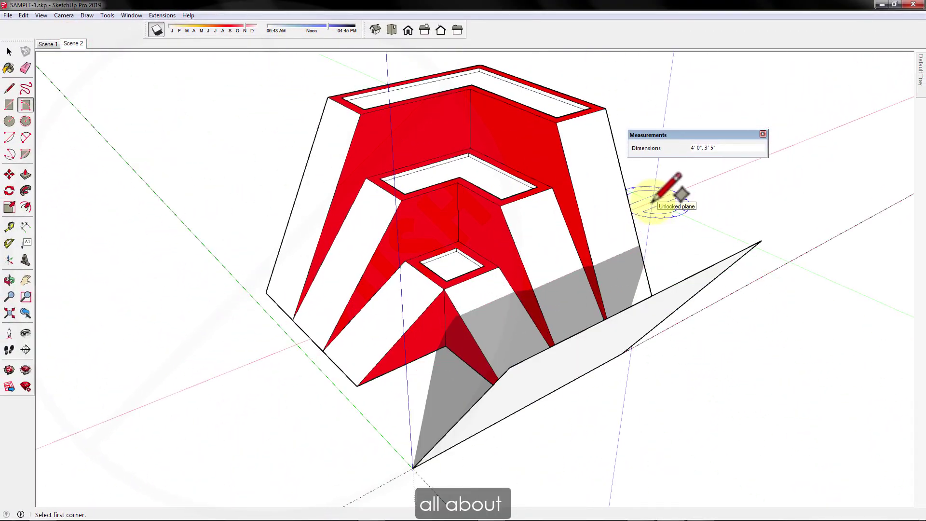
- Place Tape Measure guides offset from the bottom corner and 2" from the lower-left edge
key("space")
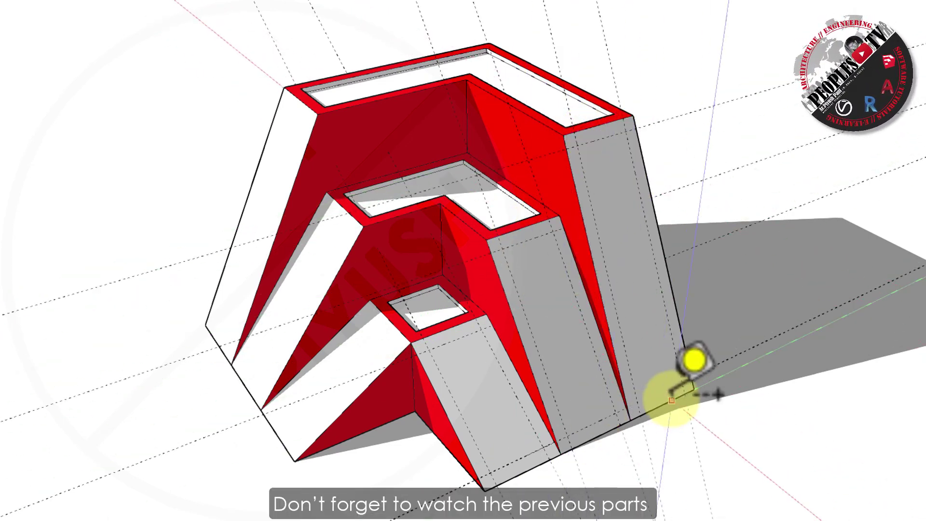
left_click(672, 399)
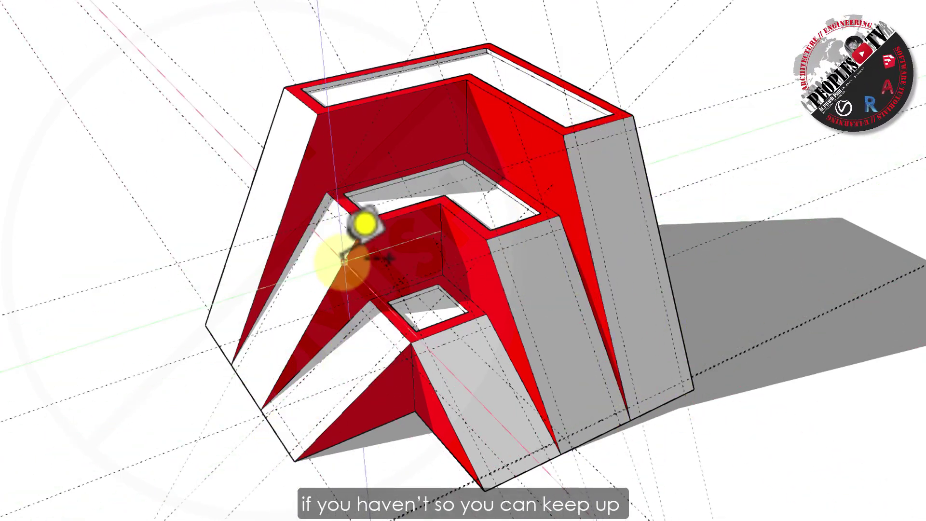
left_click(240, 376)
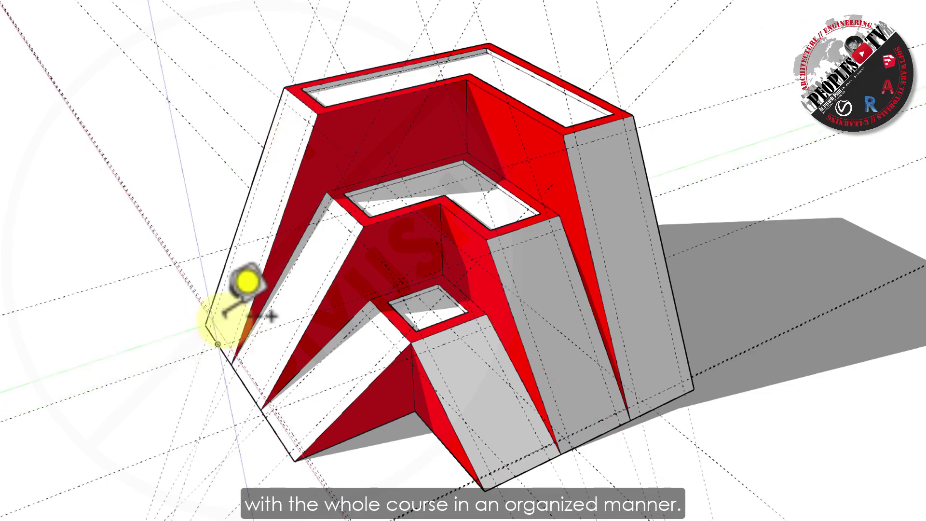